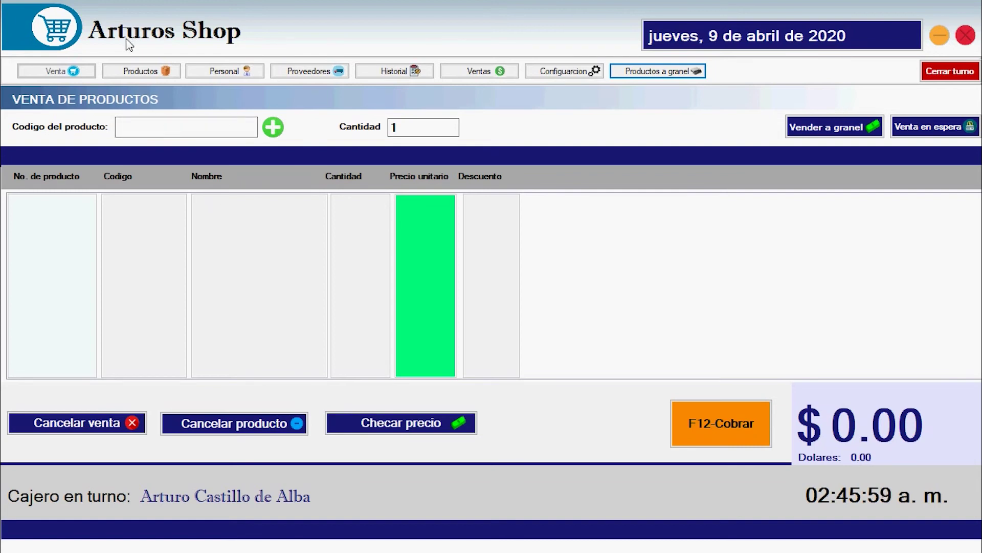
Step: Examine the store settings, close them, and minimize and restore the sales window
{"action": "left_click", "coordinate": [547, 76]}
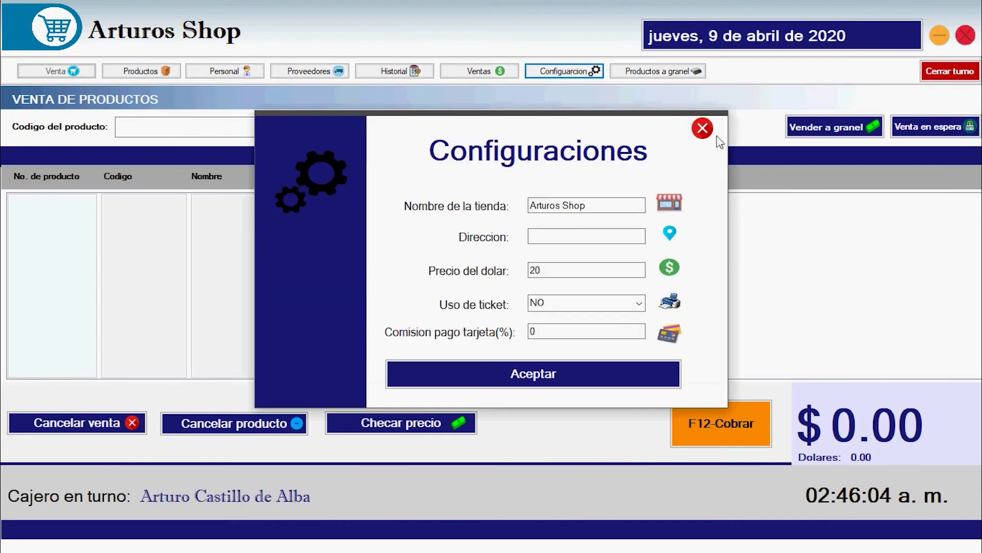
{"action": "left_click", "coordinate": [703, 129]}
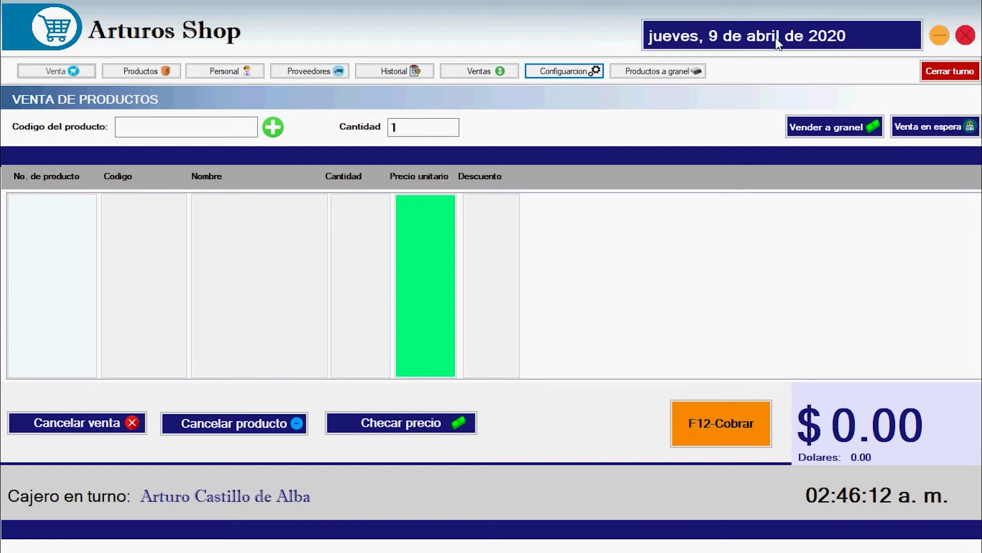
{"action": "left_click", "coordinate": [940, 36]}
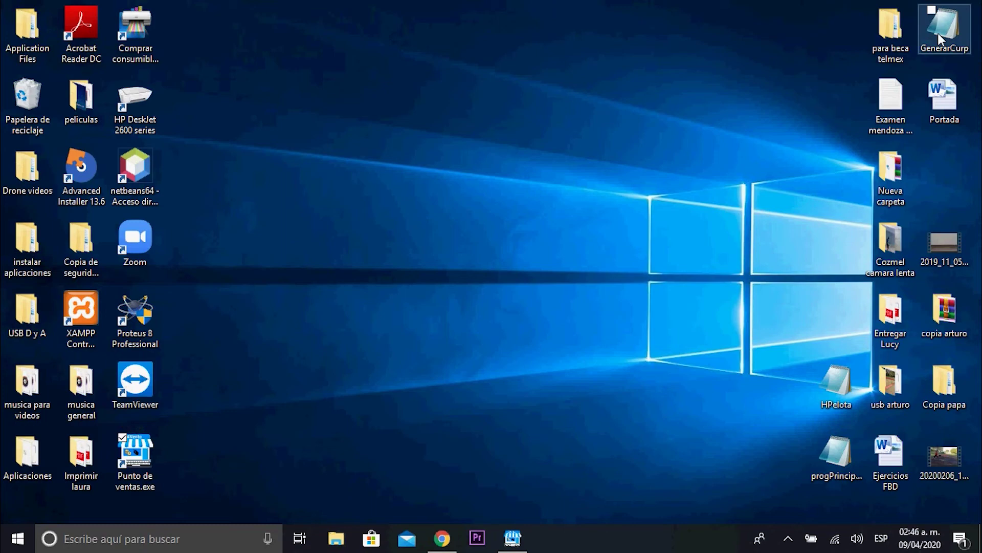
{"action": "left_click", "coordinate": [519, 537]}
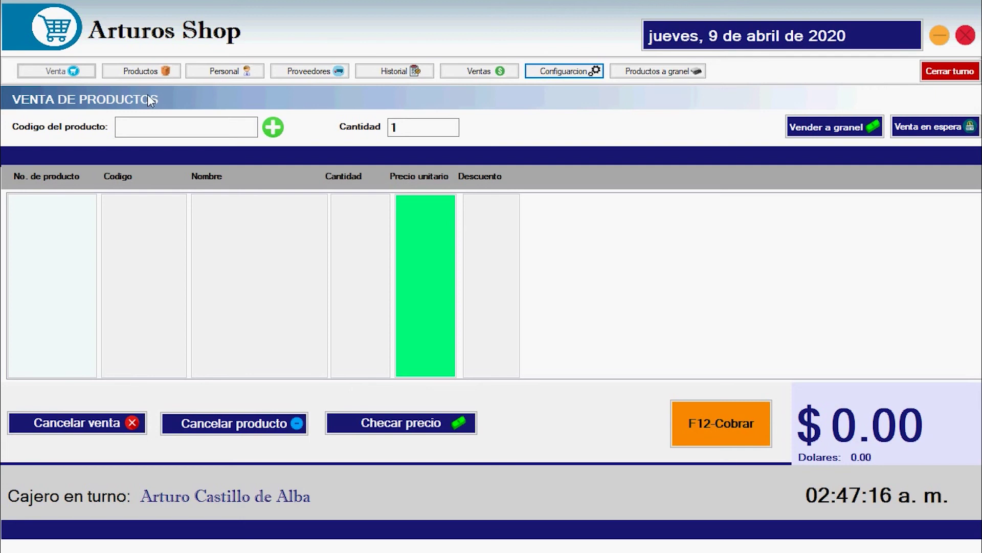
Step: Look up the Palomitas product in the inventory, select its code, and return to the sales screen
{"action": "left_click", "coordinate": [145, 130]}
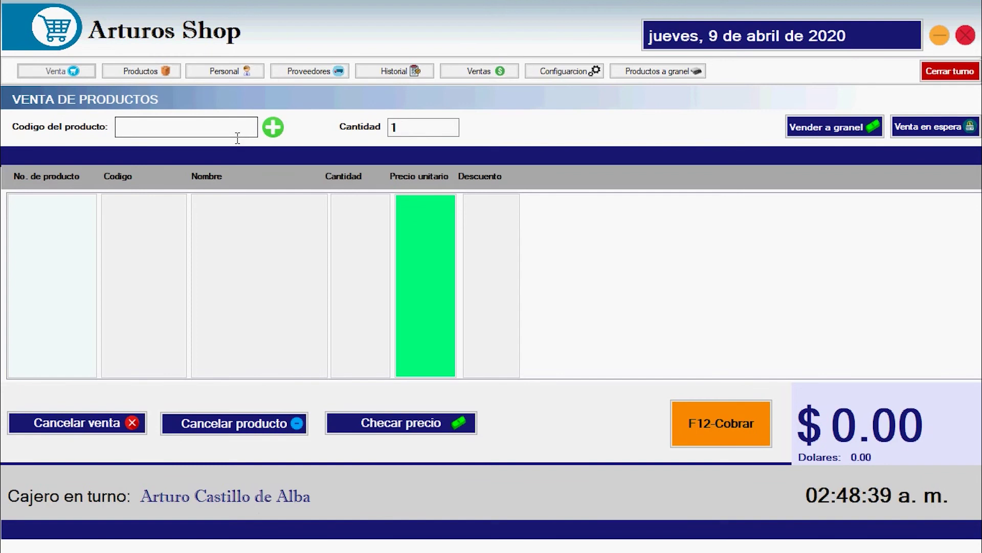
{"action": "left_click", "coordinate": [147, 76]}
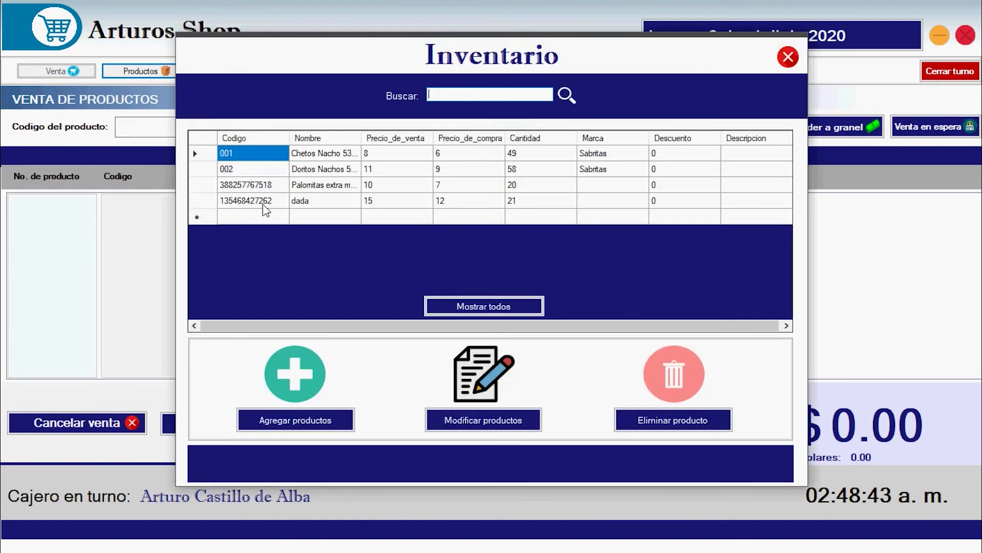
{"action": "left_click", "coordinate": [252, 190]}
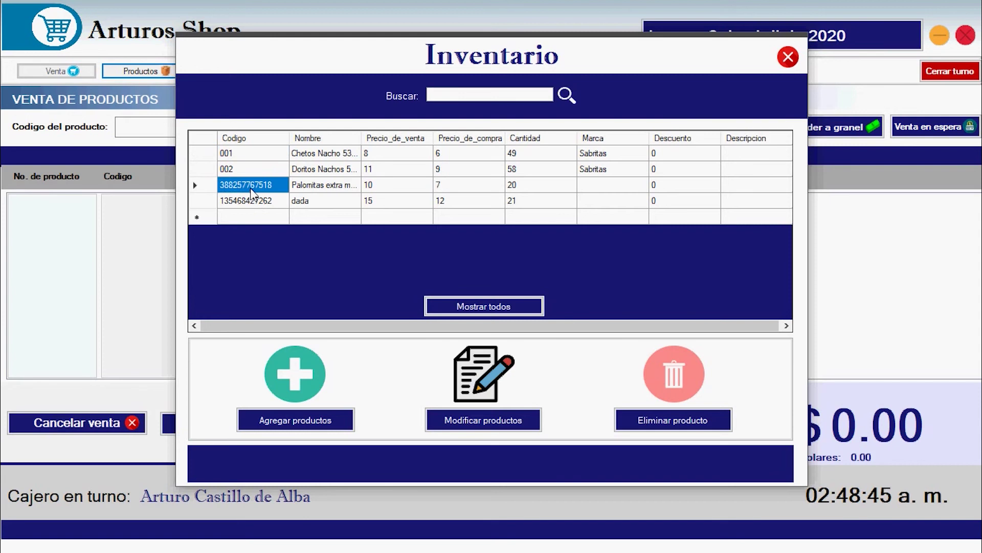
{"action": "left_click", "coordinate": [248, 185]}
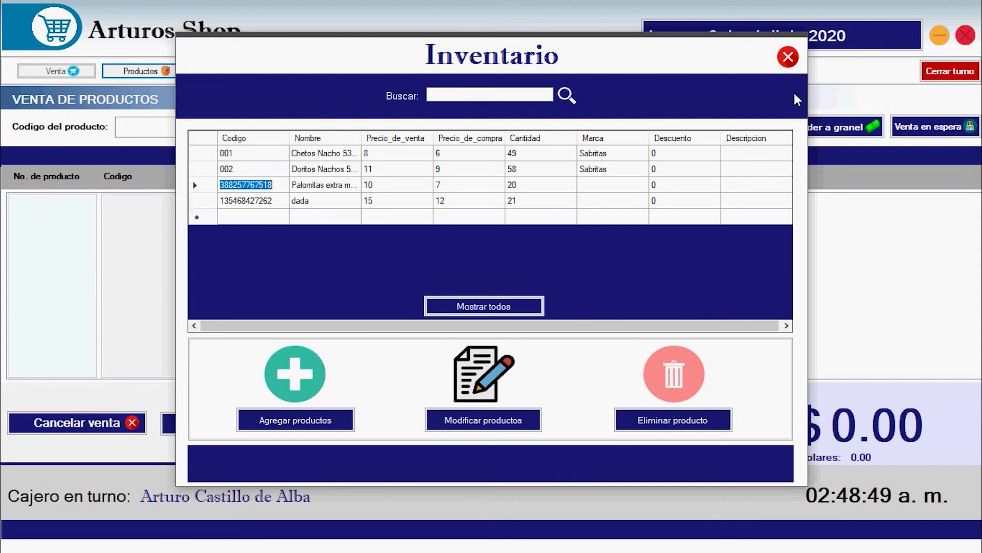
{"action": "left_click", "coordinate": [788, 57]}
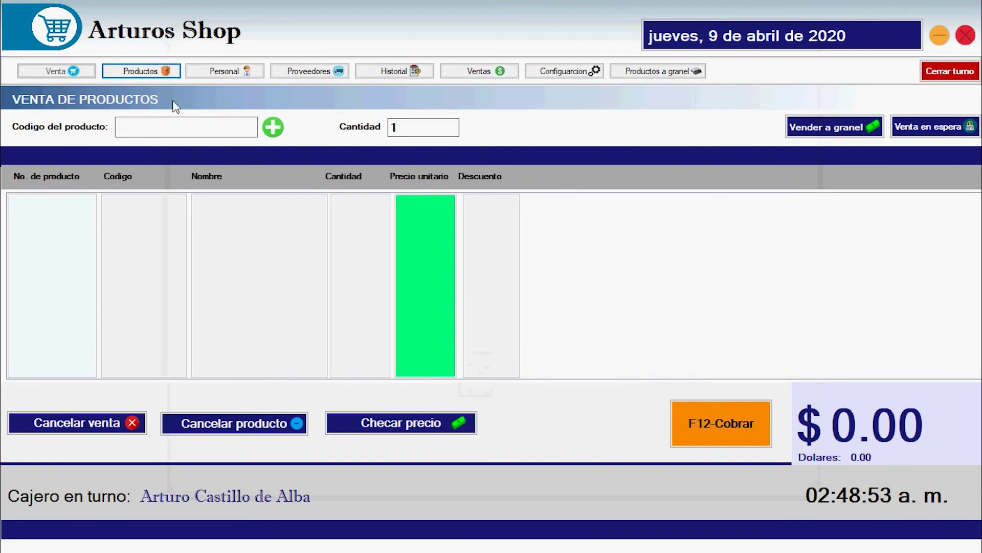
Step: Check the product codes in the inventory and add one unit of product 001 to the sale
{"action": "left_click", "coordinate": [166, 132]}
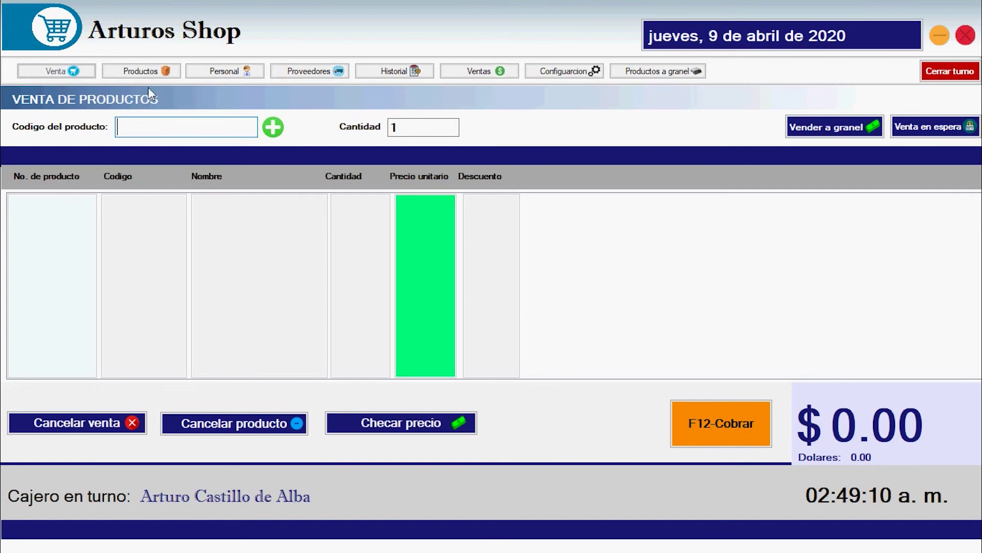
{"action": "left_click", "coordinate": [147, 71]}
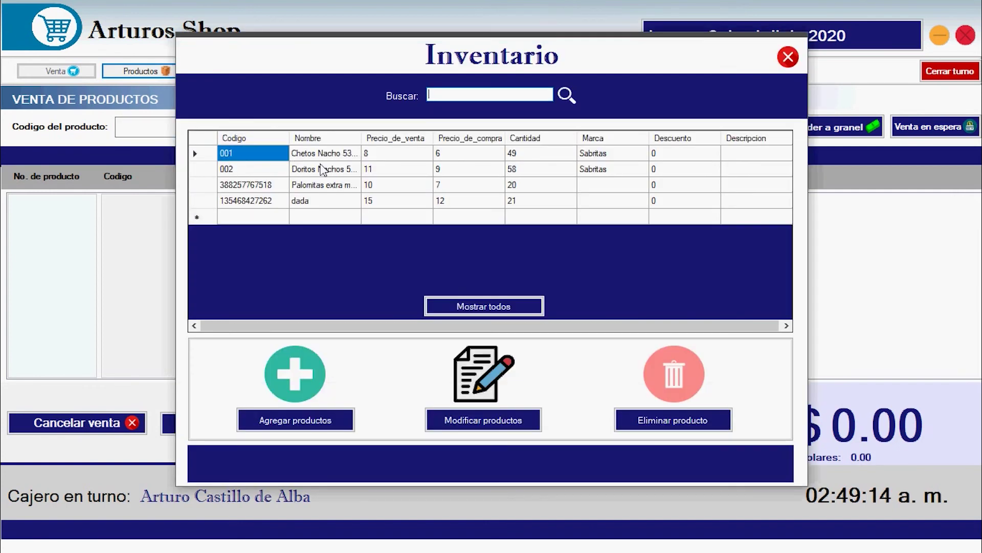
{"action": "left_click", "coordinate": [788, 57]}
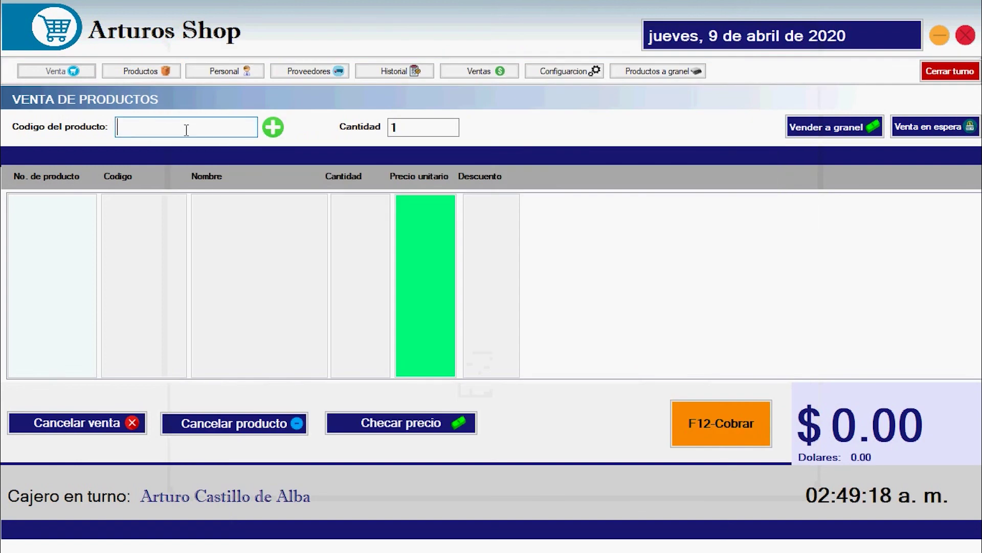
{"action": "type", "text": "001"}
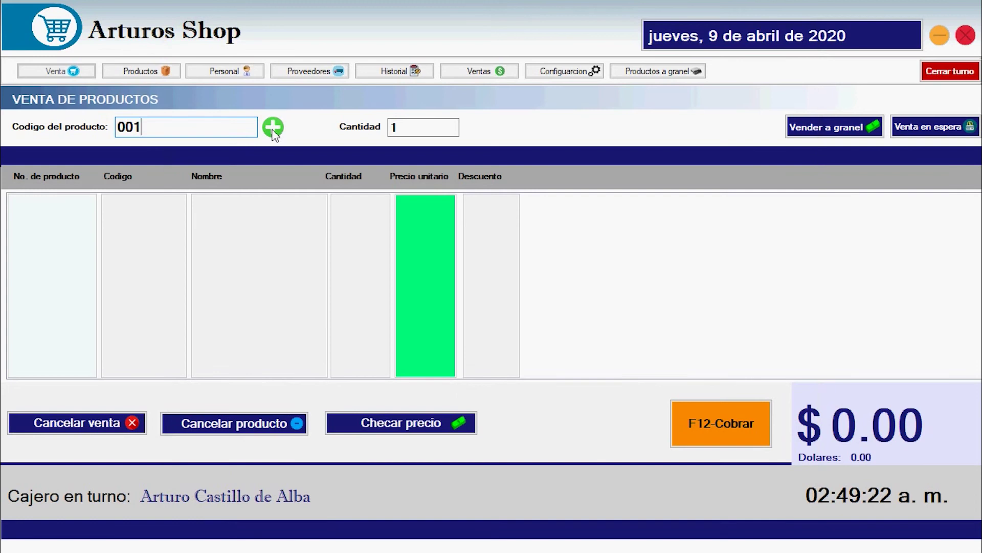
{"action": "left_click", "coordinate": [273, 128]}
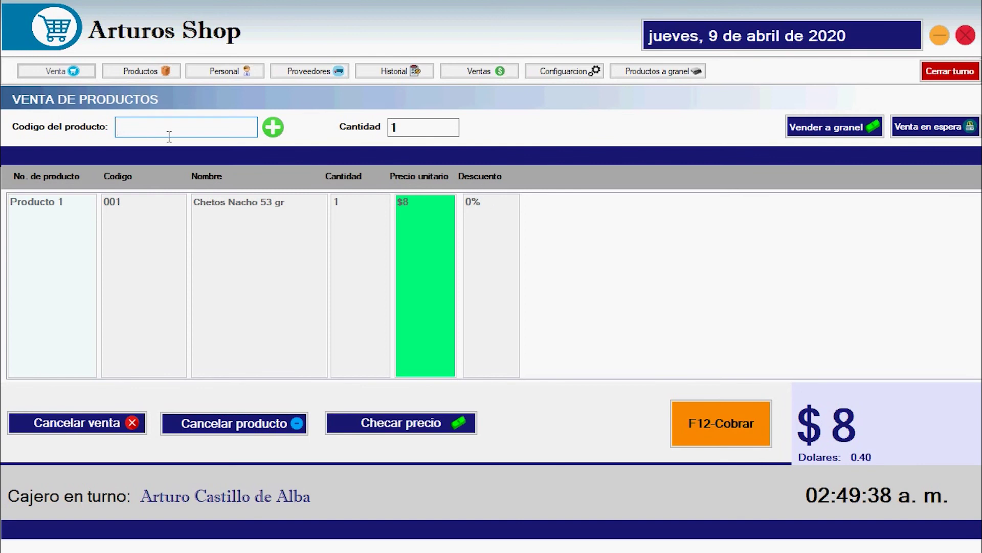
Step: Add three units of product 002 to the sale
{"action": "left_click", "coordinate": [417, 138]}
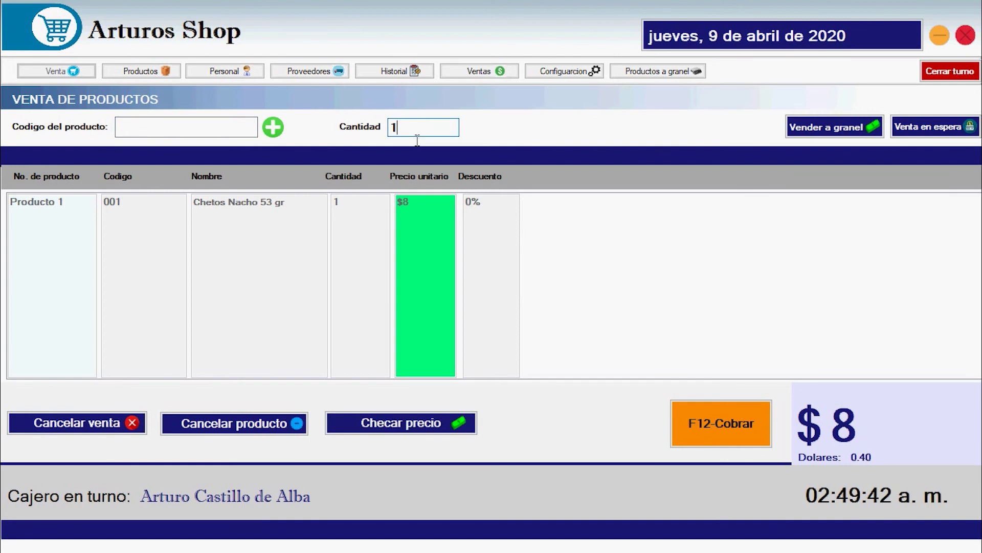
{"action": "key", "text": "BackSpace"}
{"action": "type", "text": "3"}
{"action": "key", "text": "Return"}
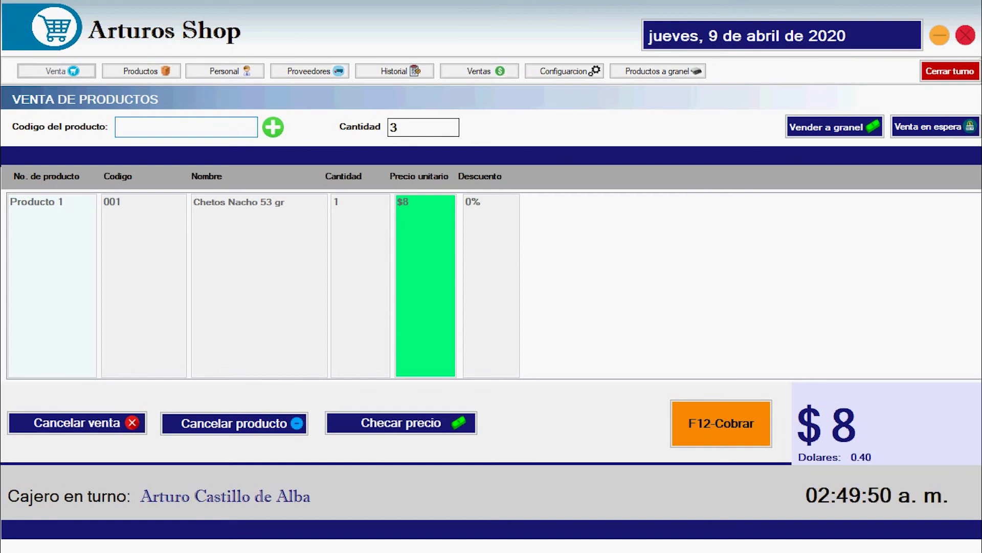
{"action": "type", "text": "002"}
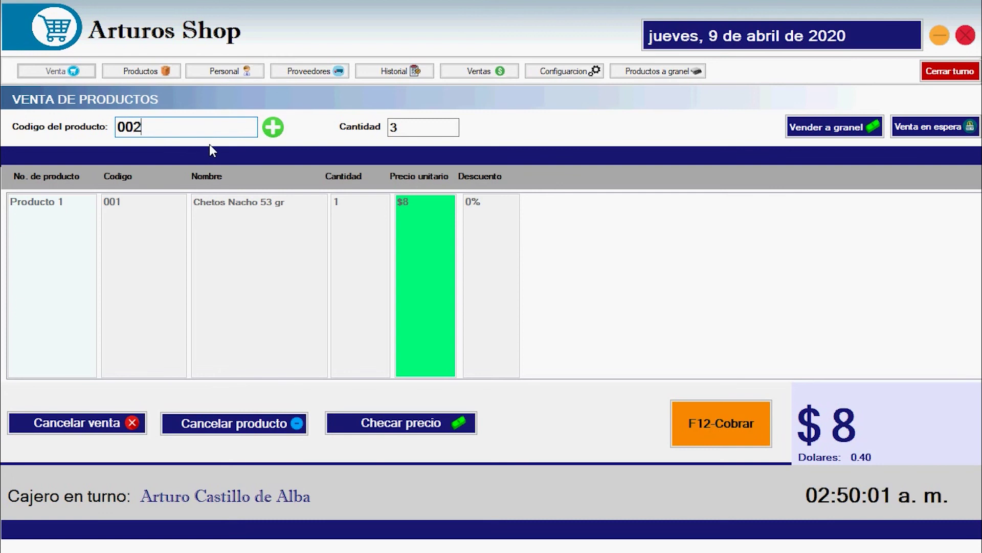
{"action": "left_click", "coordinate": [277, 131]}
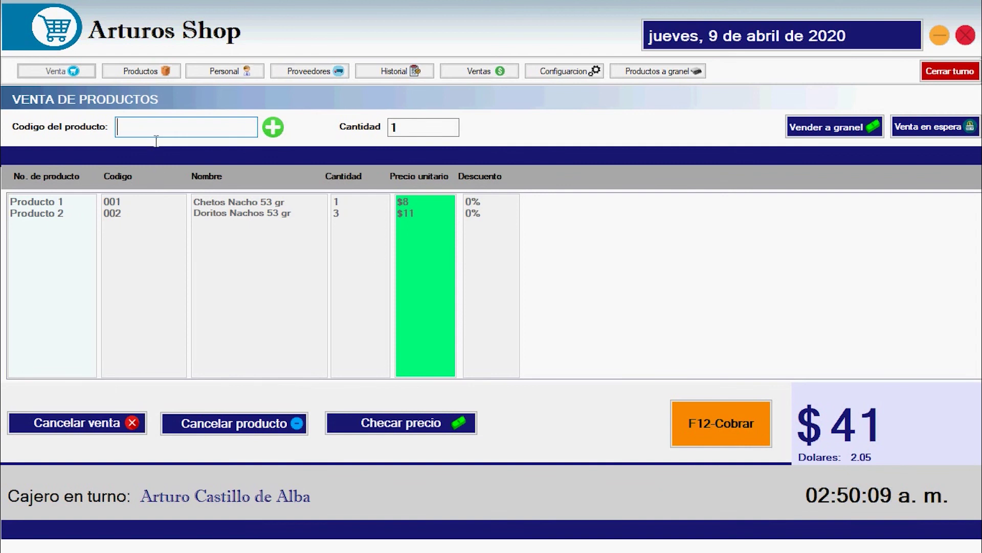
{"action": "type", "text": "388257767518"}
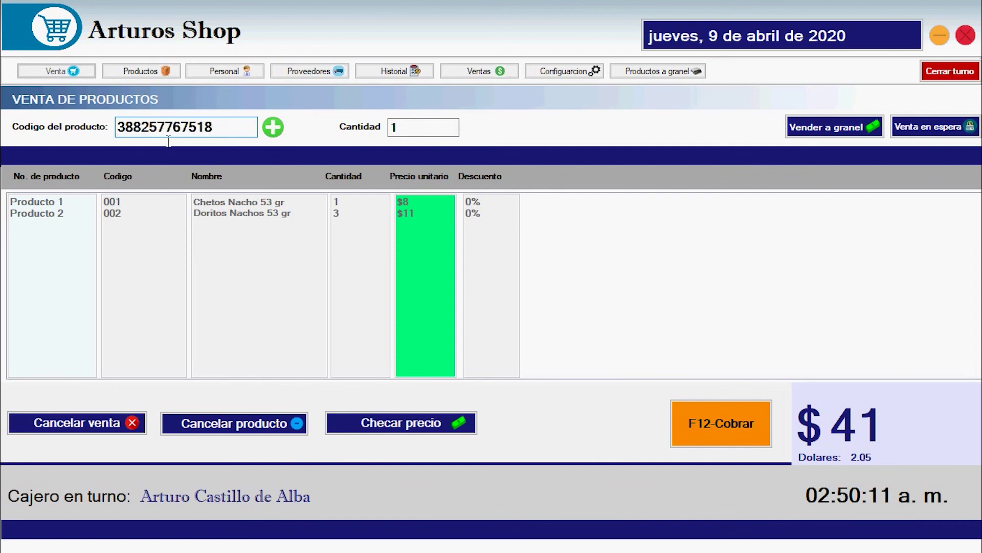
{"action": "key", "text": "Return"}
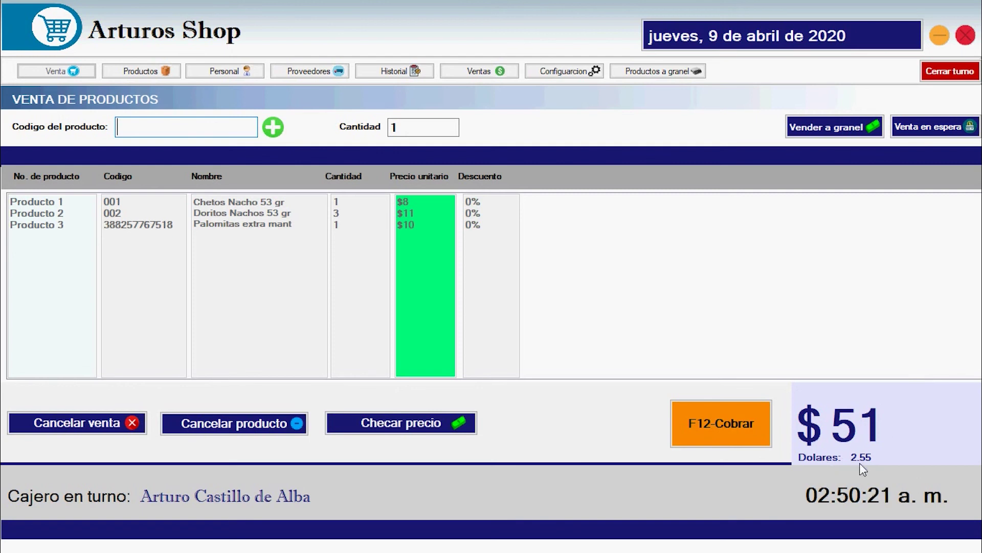
{"action": "left_click", "coordinate": [569, 73]}
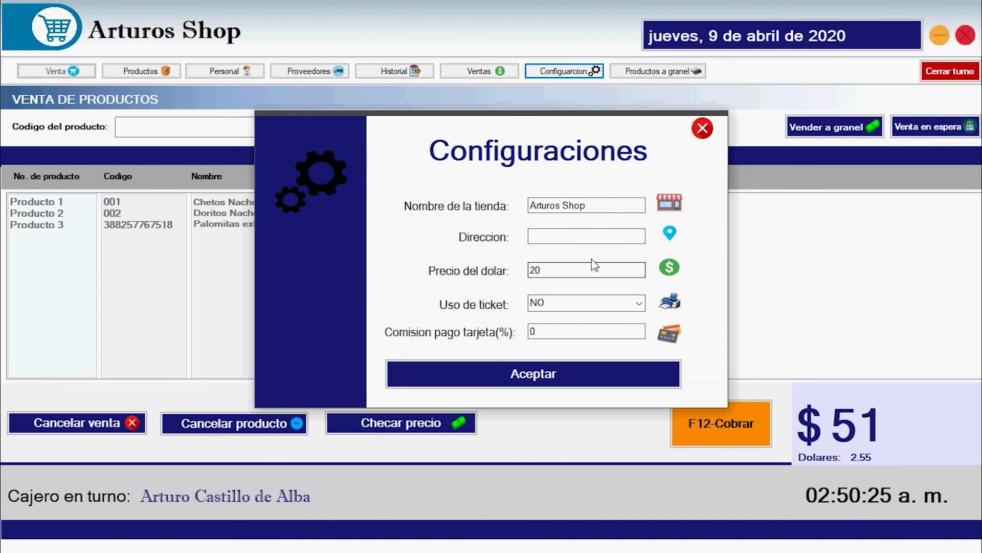
{"action": "left_click", "coordinate": [702, 127]}
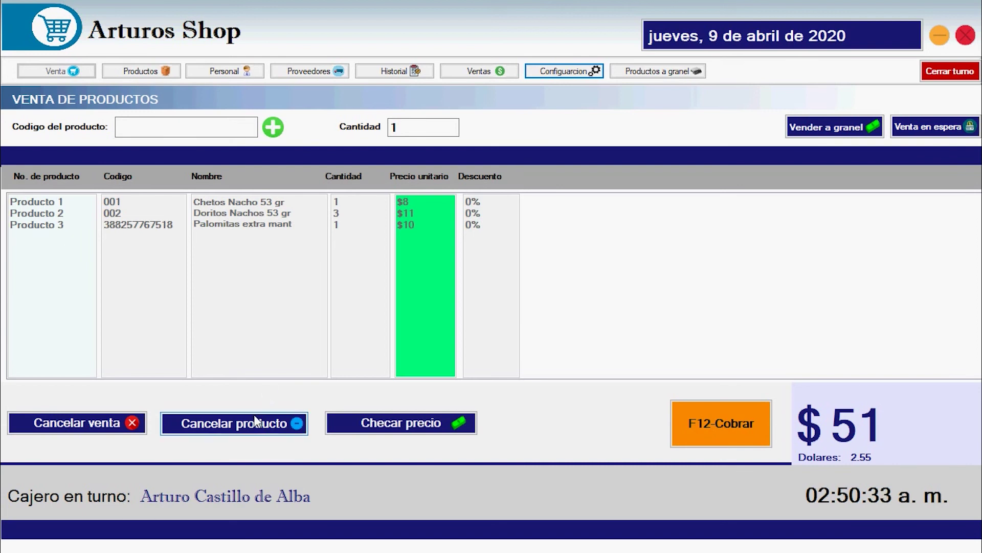
Step: Cancel product number 3 from the current sale and confirm its removal
{"action": "left_click", "coordinate": [247, 432]}
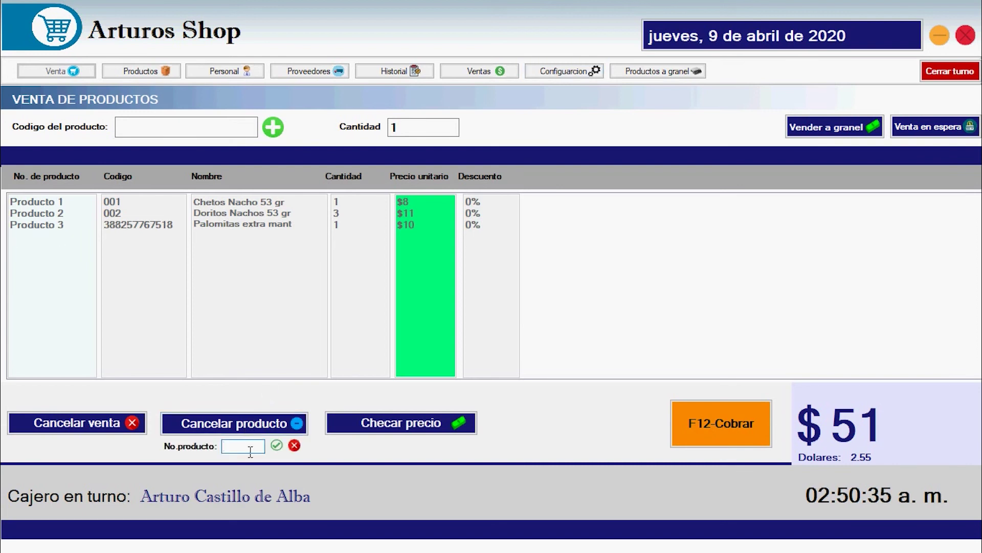
{"action": "type", "text": "3"}
{"action": "left_click", "coordinate": [277, 446]}
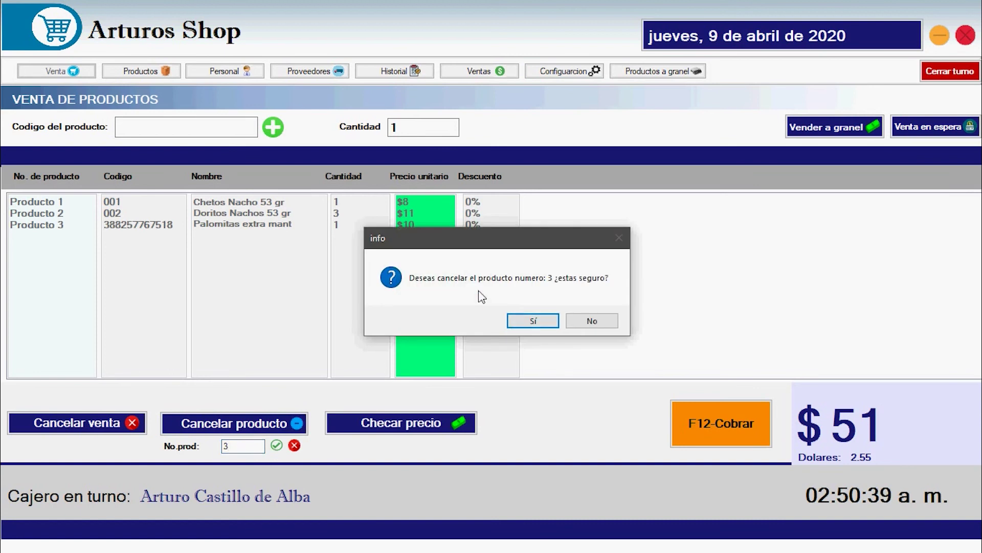
{"action": "left_click", "coordinate": [532, 321]}
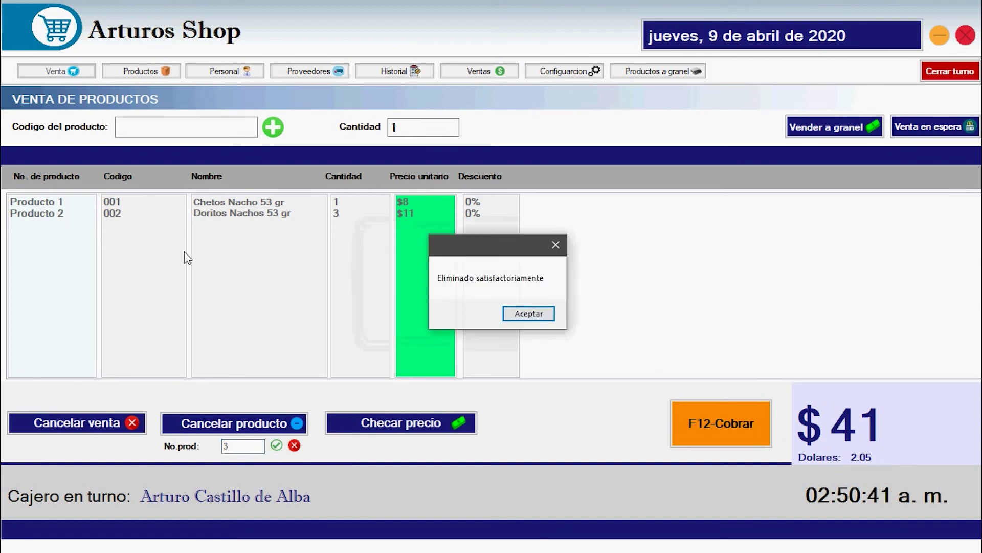
{"action": "left_click", "coordinate": [527, 313]}
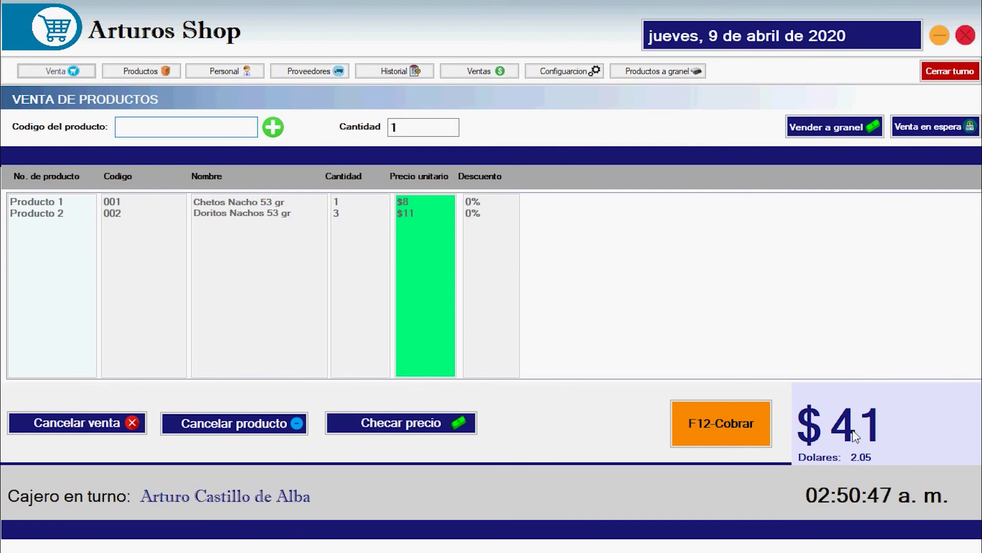
Step: Check the product names in the inventory and add one unit of the product to the sale by its name, dada
{"action": "left_click", "coordinate": [140, 70]}
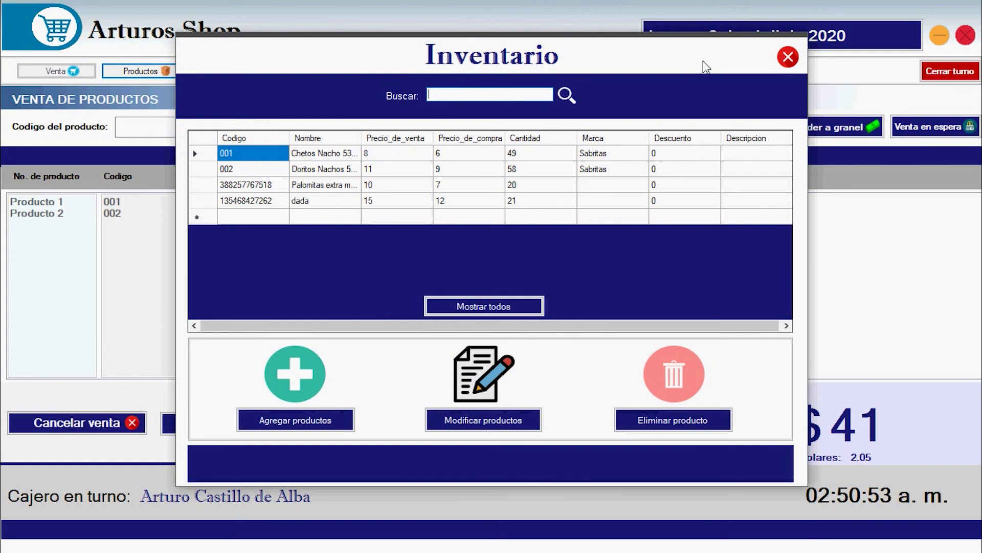
{"action": "left_click", "coordinate": [788, 57]}
{"action": "left_click", "coordinate": [188, 128]}
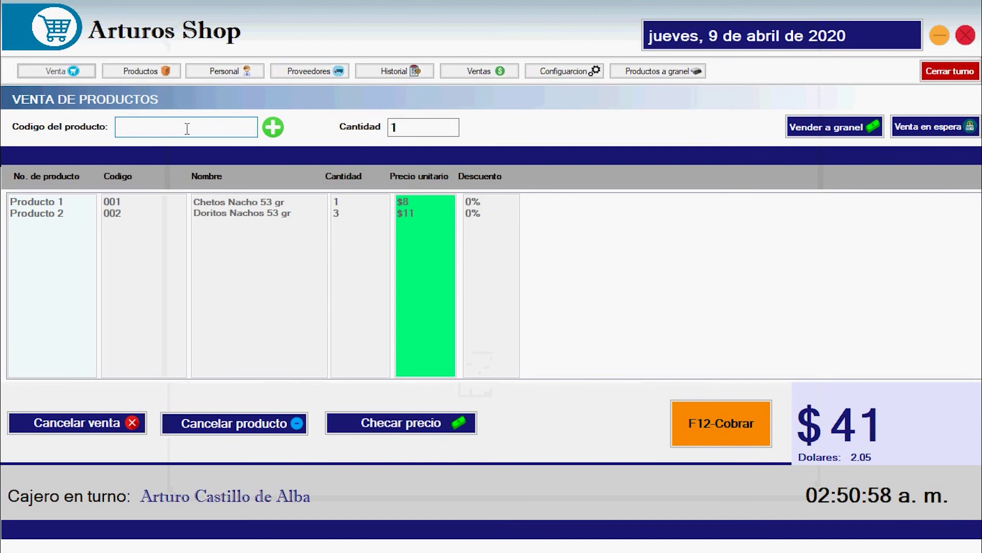
{"action": "type", "text": "dada"}
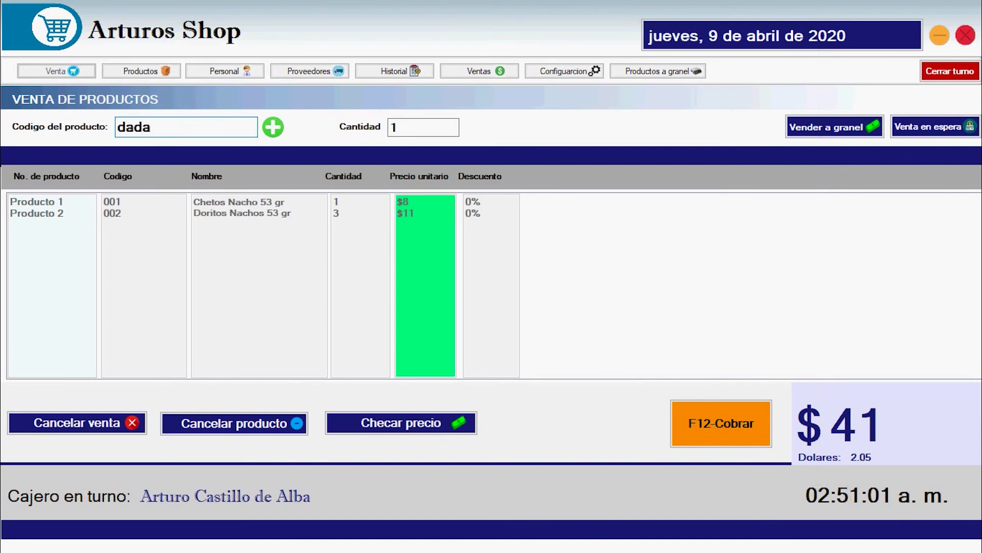
{"action": "key", "text": "Return"}
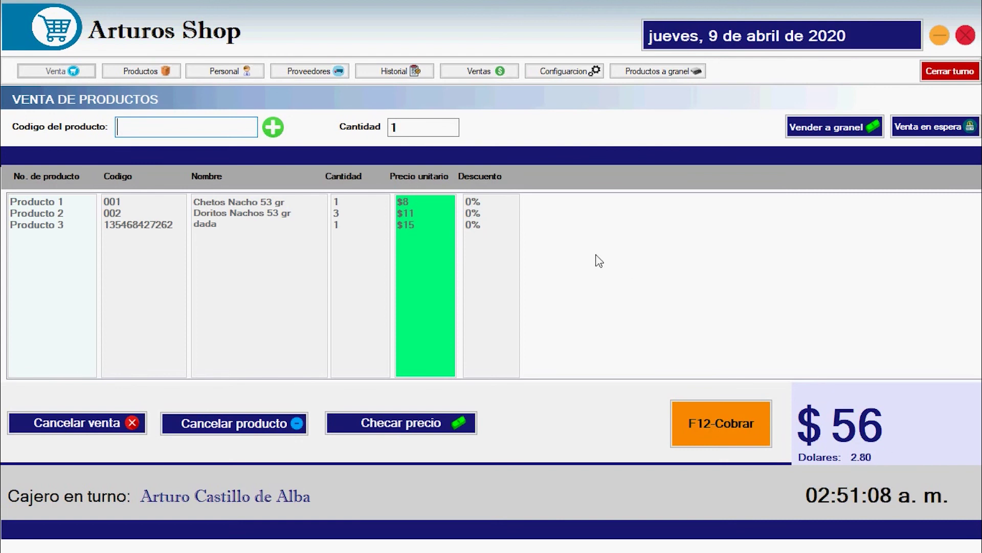
Step: Look up the price details of product 002 with the price checker and close it
{"action": "left_click", "coordinate": [404, 428]}
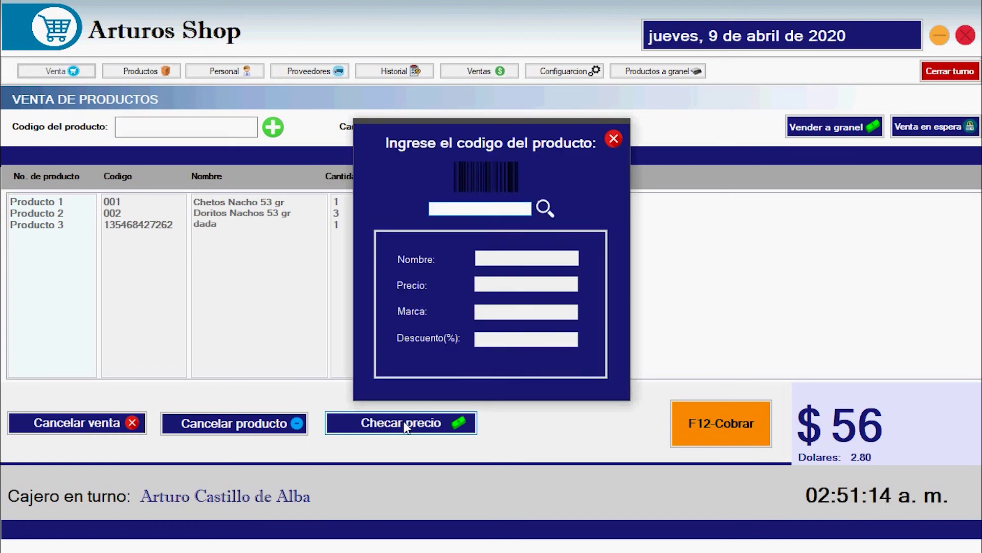
{"action": "type", "text": "002"}
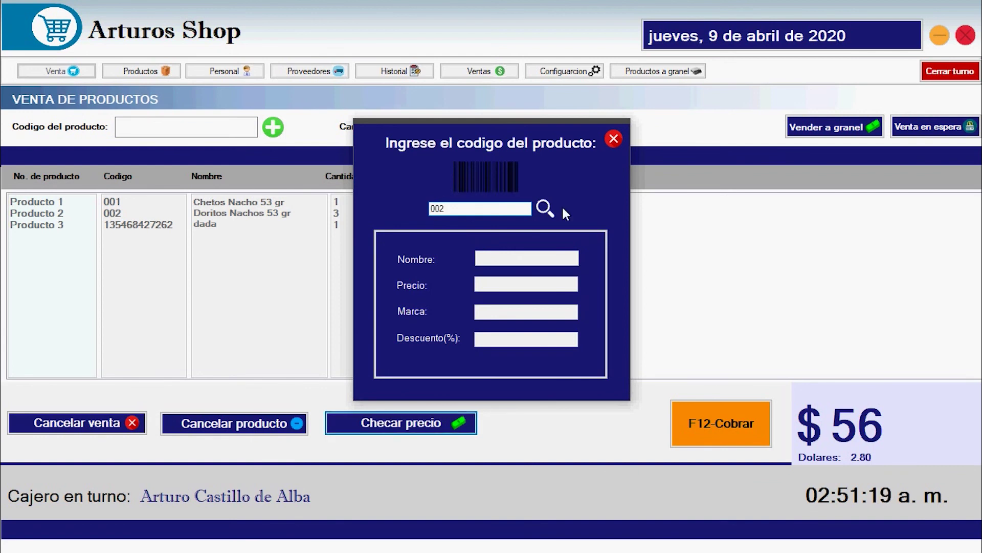
{"action": "left_click", "coordinate": [546, 207]}
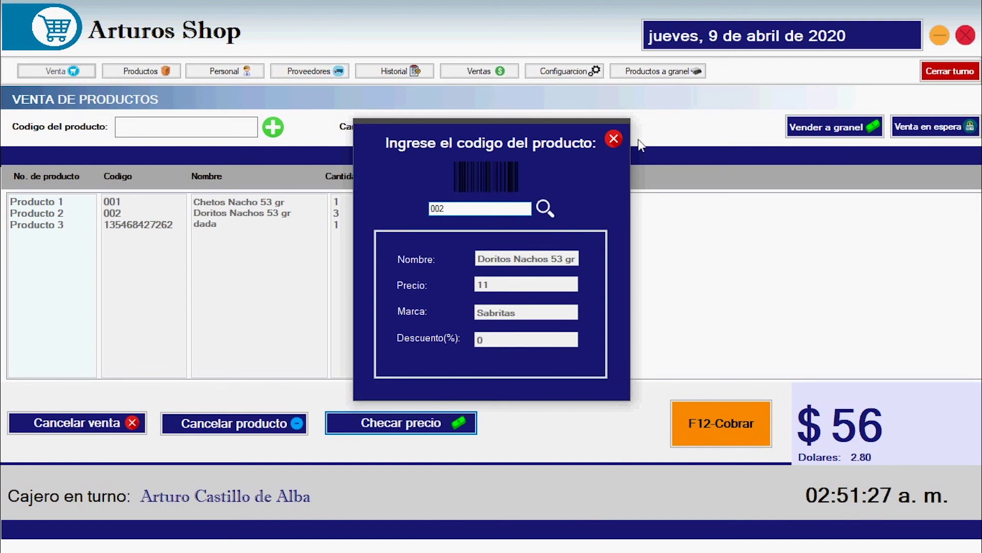
{"action": "left_click", "coordinate": [612, 139]}
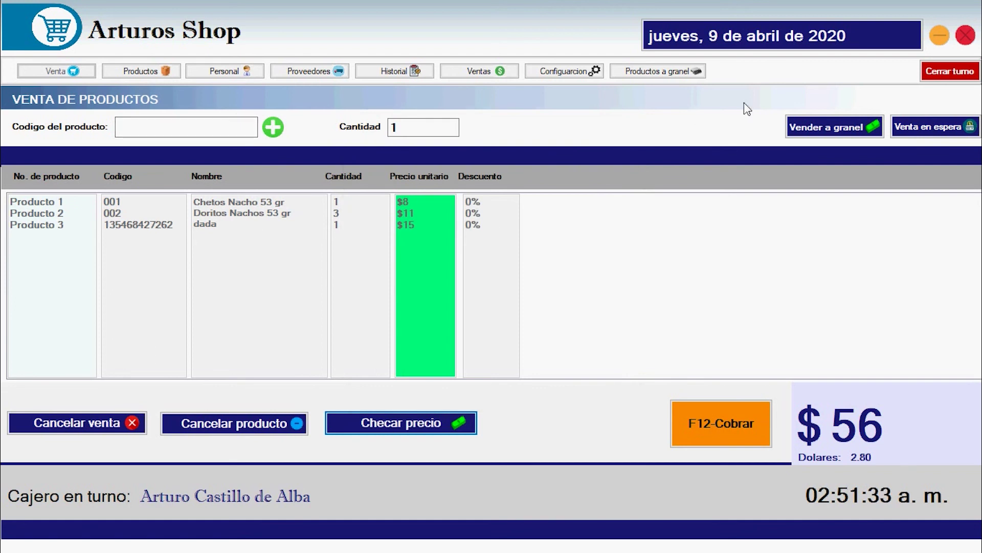
Step: Open a waiting sale and add product 001 to it twice, one unit each time
{"action": "left_click", "coordinate": [922, 135]}
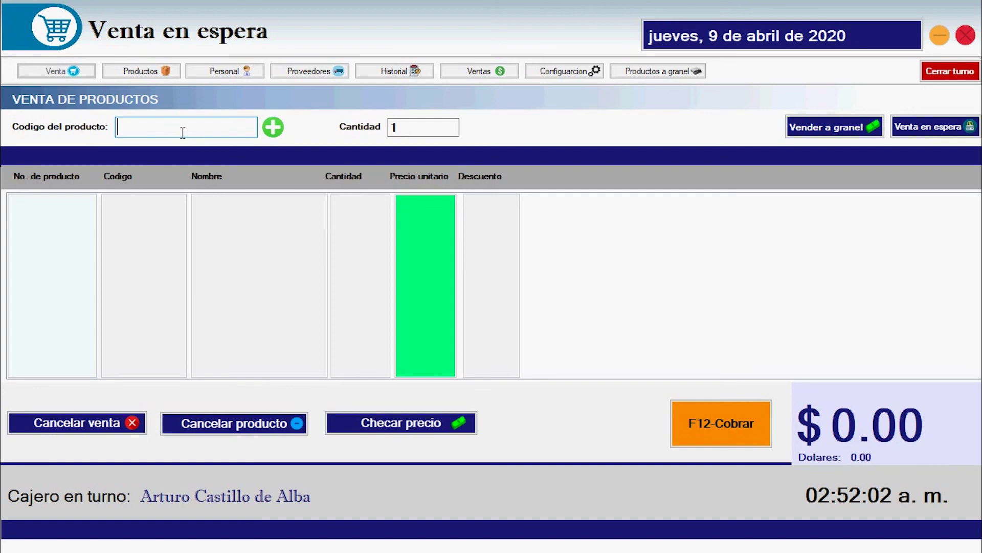
{"action": "type", "text": "001"}
{"action": "key", "text": "Return"}
{"action": "key", "text": "Return"}
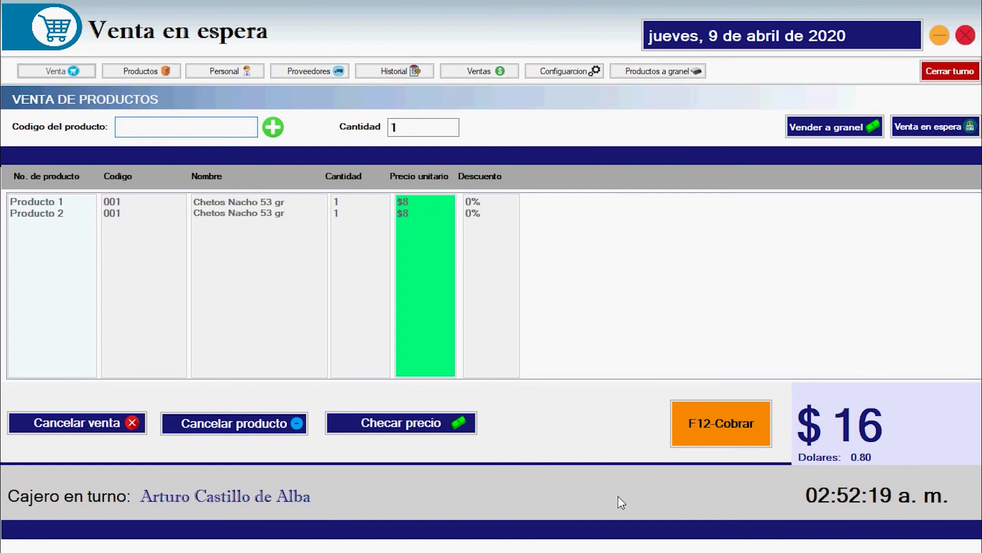
Step: Try a cash payment of 20 for the waiting sale and cancel the charge
{"action": "key", "text": "F12"}
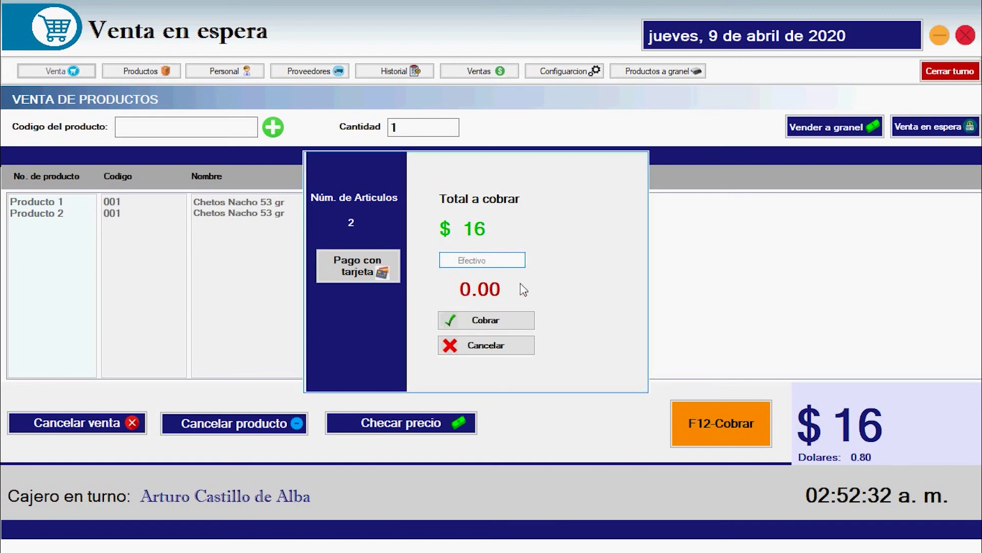
{"action": "type", "text": "20"}
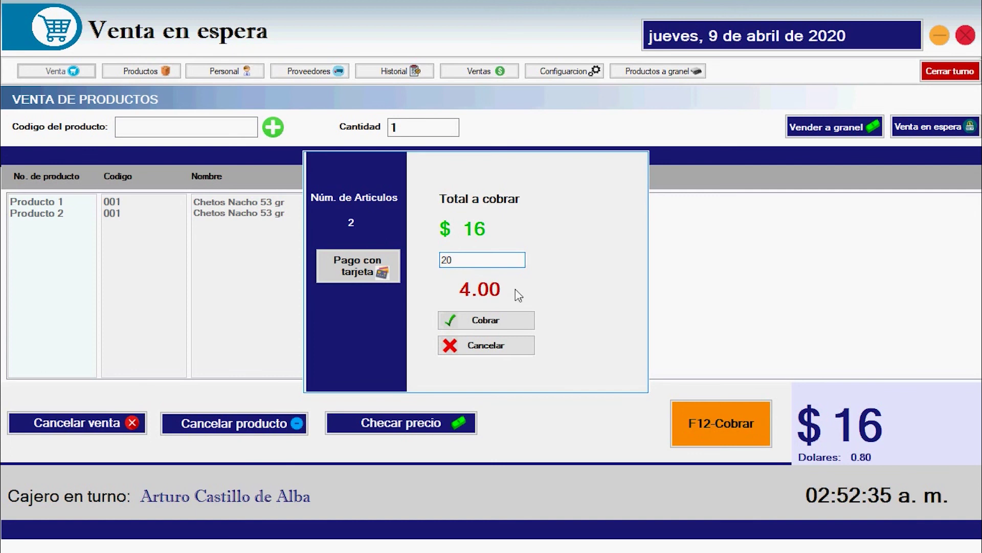
{"action": "left_click", "coordinate": [485, 355]}
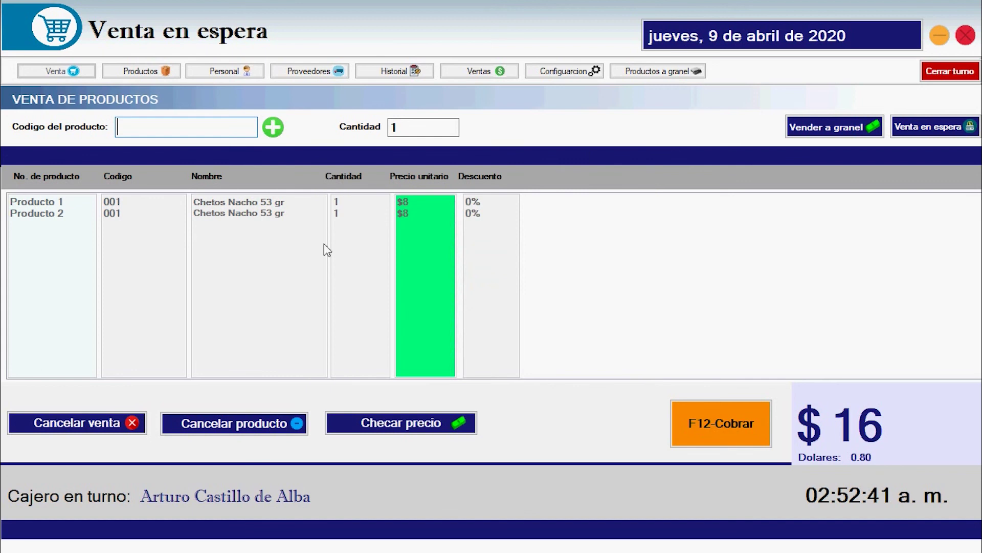
Step: Add one unit of product 002, charge the waiting sale with 30 in cash, and close the waiting sale window
{"action": "type", "text": "002"}
{"action": "key", "text": "Return"}
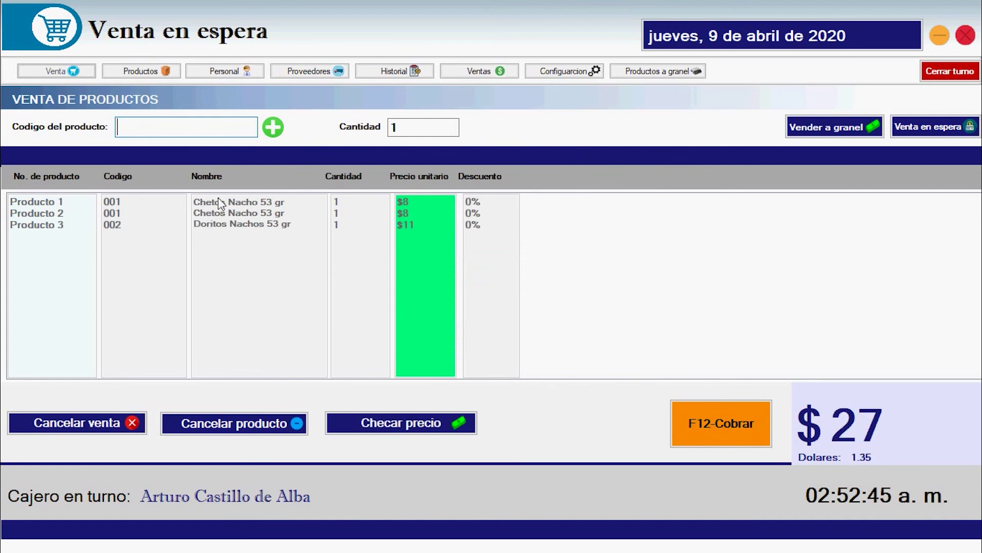
{"action": "left_click", "coordinate": [732, 418]}
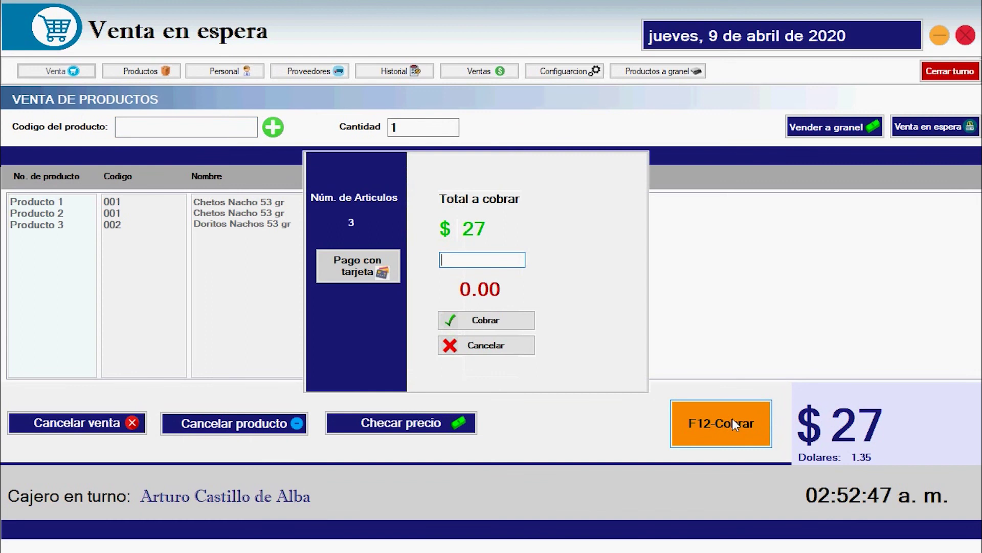
{"action": "type", "text": "30"}
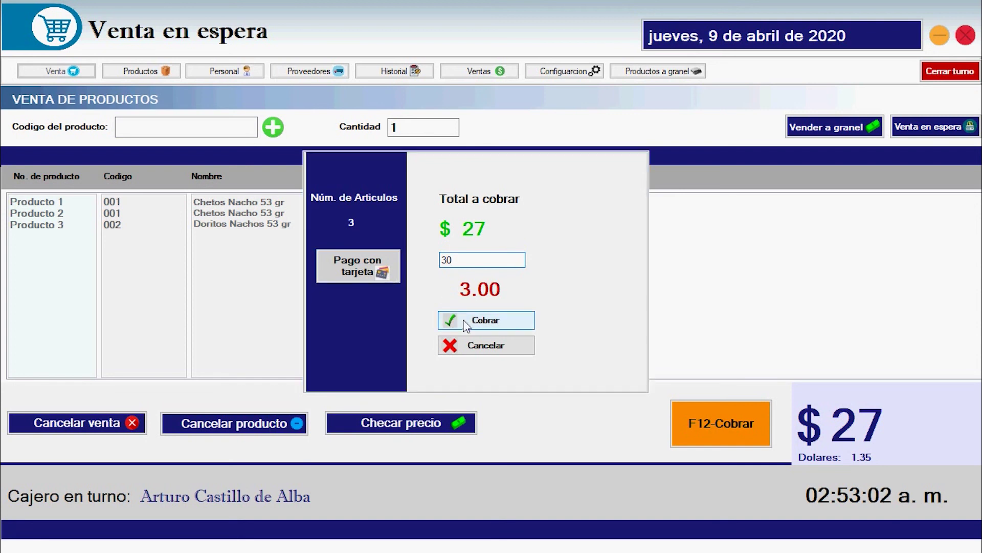
{"action": "left_click", "coordinate": [483, 325]}
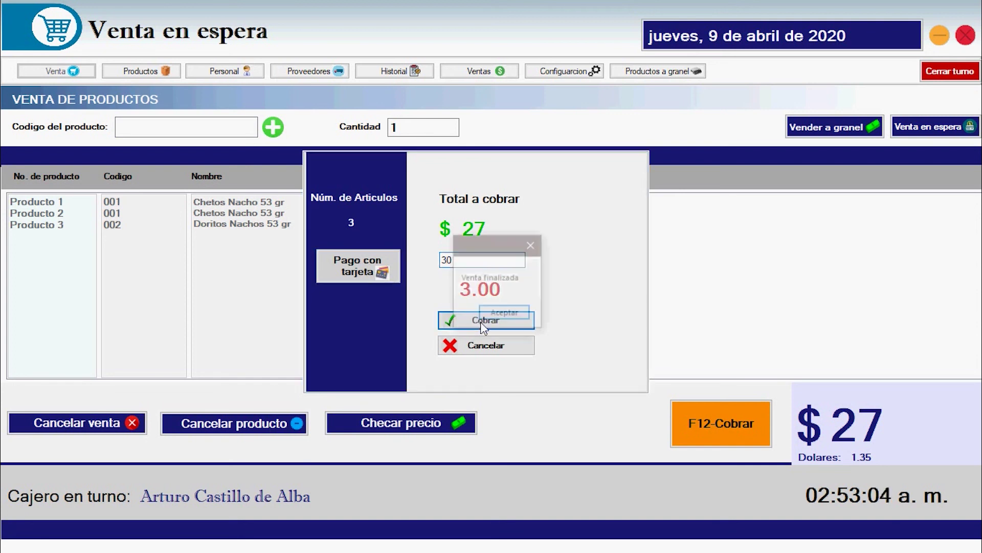
{"action": "left_click", "coordinate": [506, 313]}
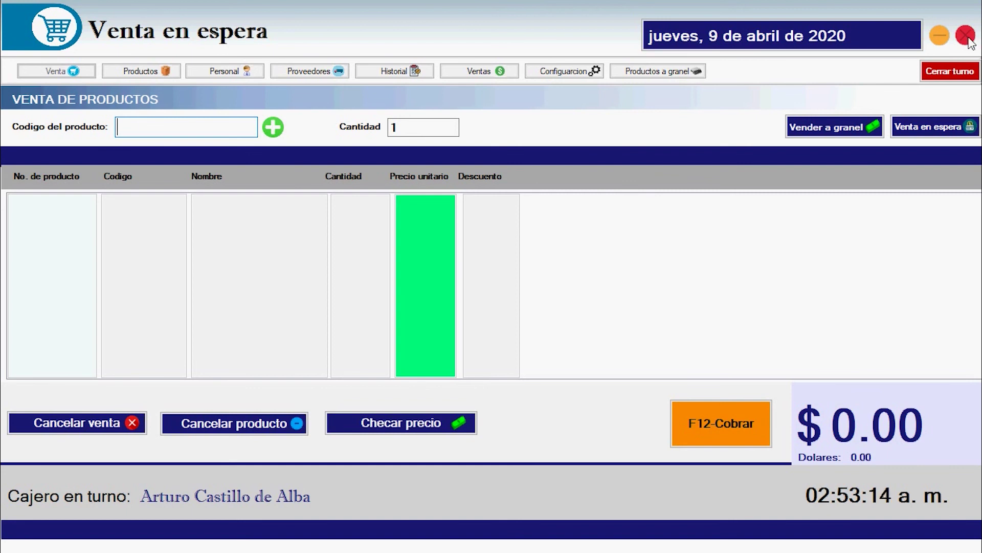
{"action": "left_click", "coordinate": [966, 37]}
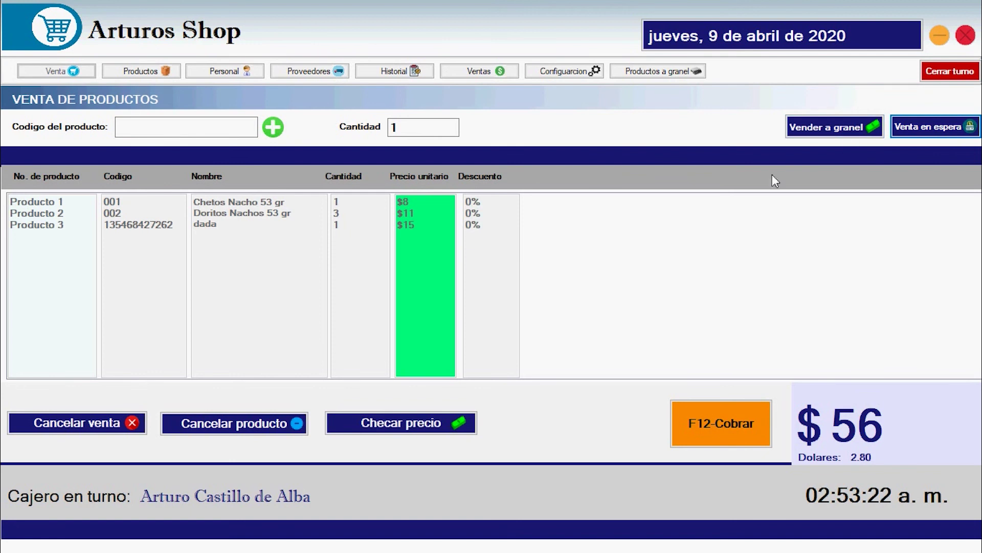
Step: Reopen the waiting sale, minimize both sales windows, close the waiting one from its preview and restore the Arturos Shop sale
{"action": "left_click", "coordinate": [923, 134]}
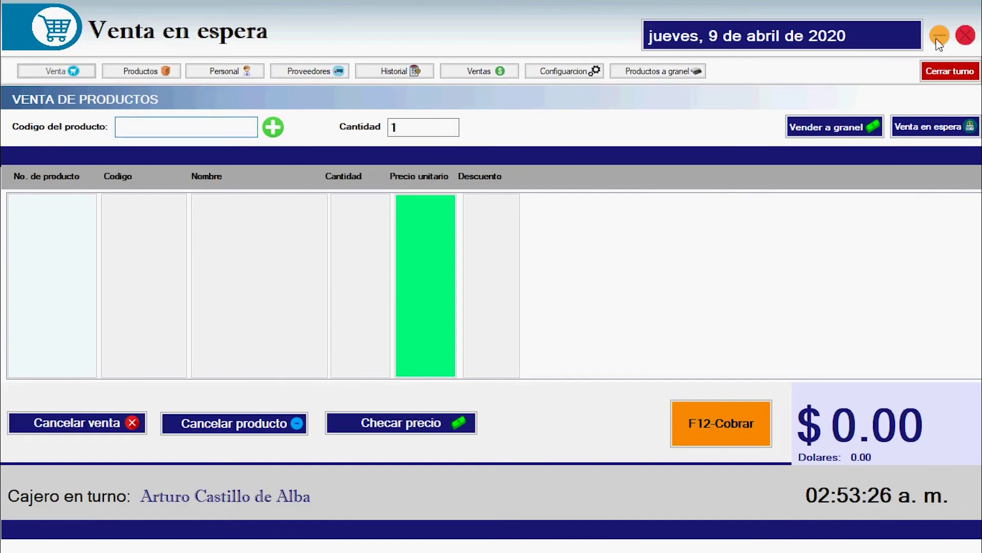
{"action": "left_click", "coordinate": [938, 41]}
{"action": "left_click", "coordinate": [939, 36]}
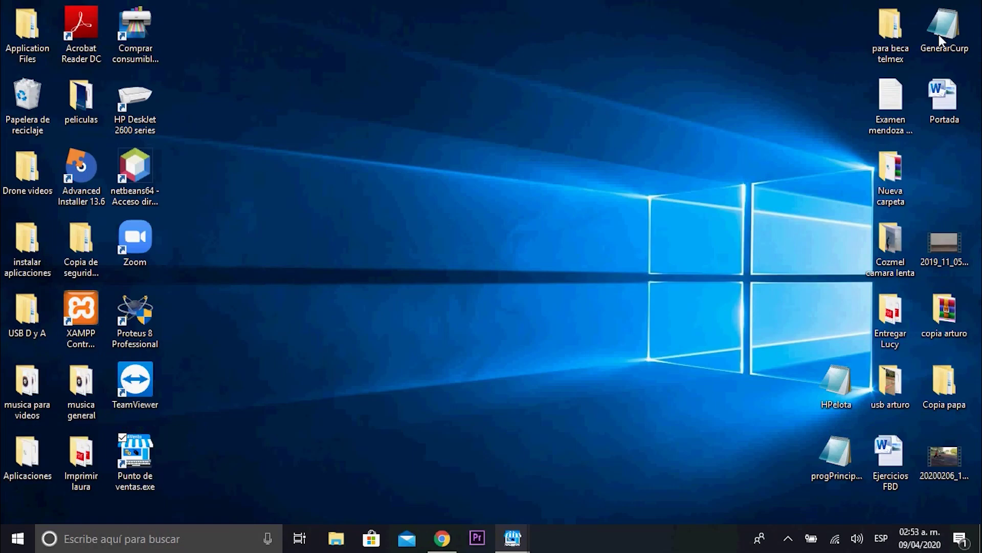
{"action": "mouse_move", "coordinate": [512, 537]}
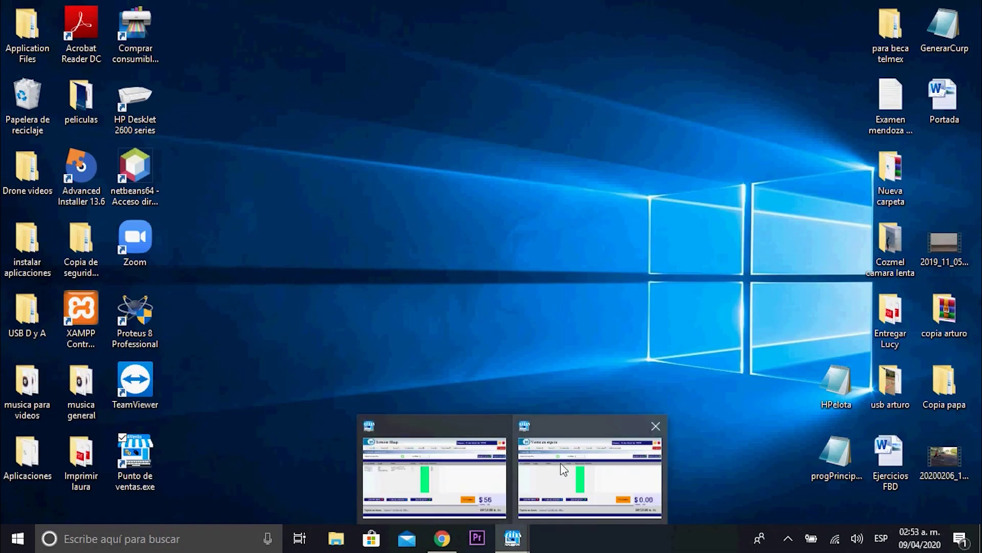
{"action": "mouse_move", "coordinate": [570, 469]}
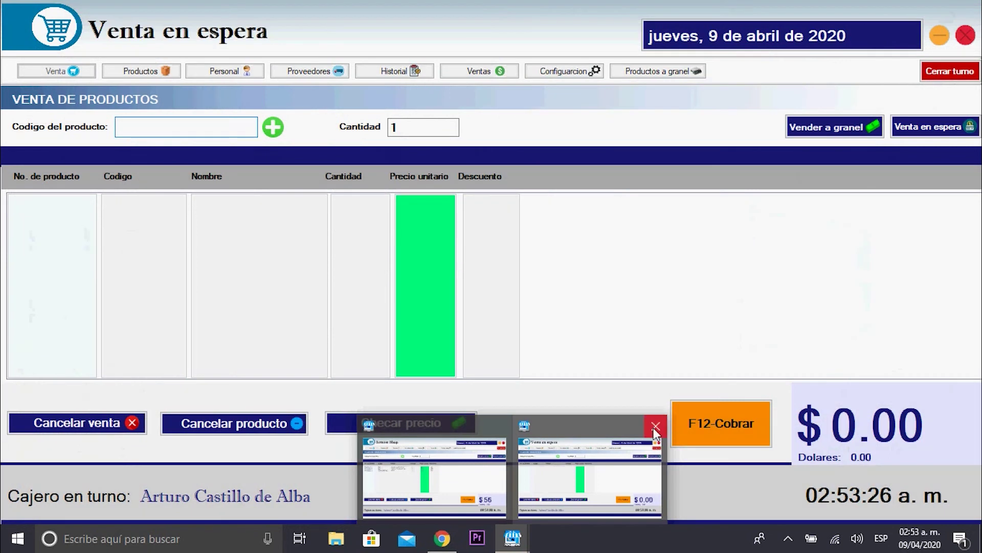
{"action": "left_click", "coordinate": [655, 425]}
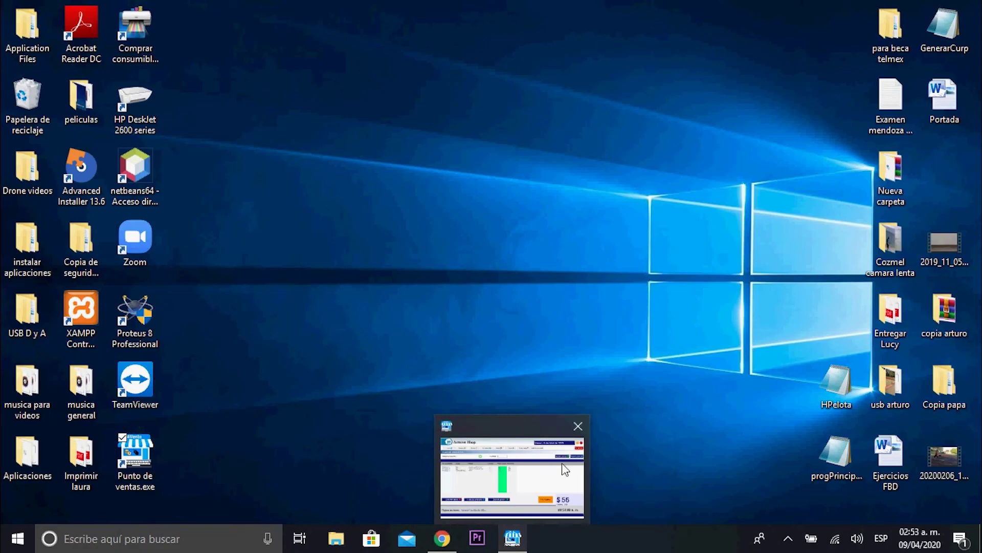
{"action": "left_click", "coordinate": [517, 476]}
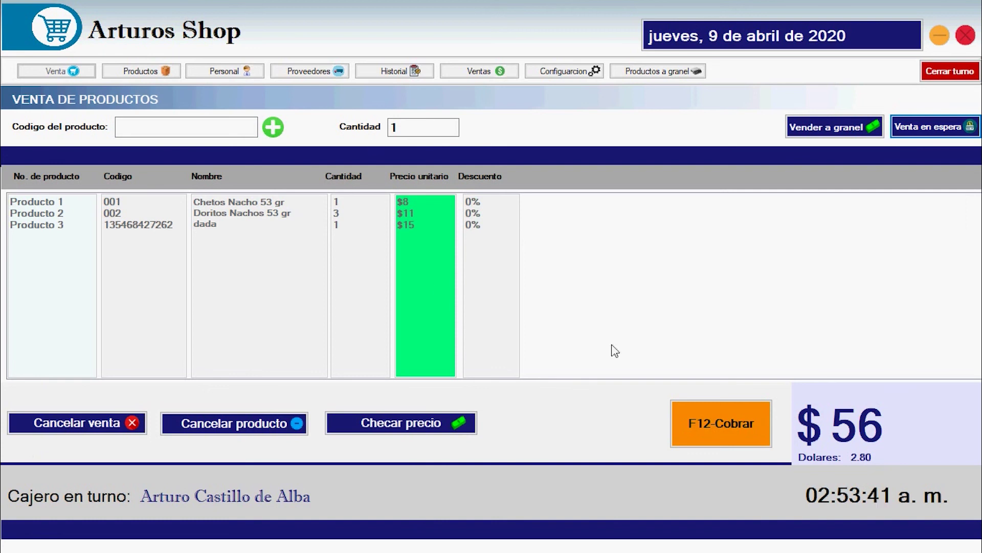
Step: Start a card payment for the main sale, decline the terminal confirmation and cancel the charge
{"action": "left_click", "coordinate": [709, 427]}
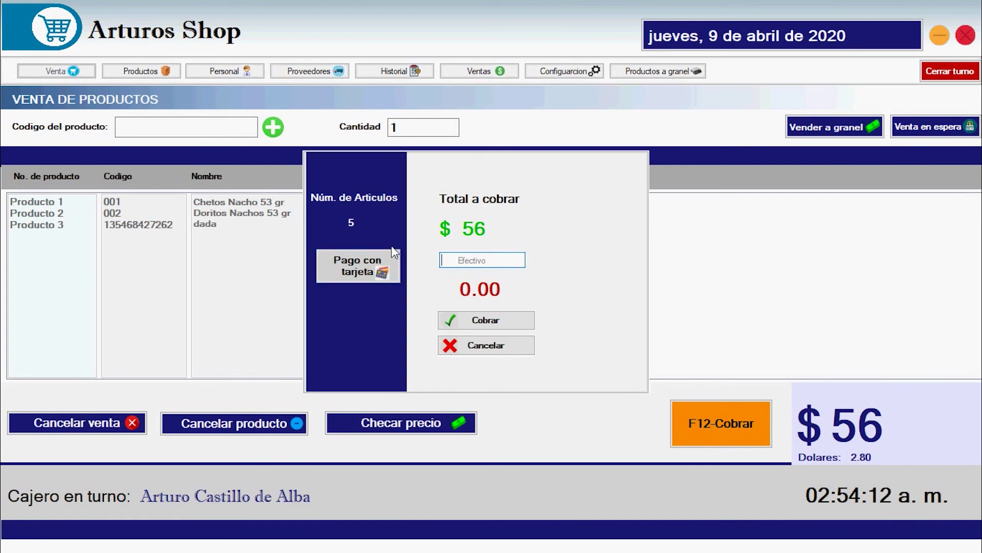
{"action": "left_click", "coordinate": [352, 271]}
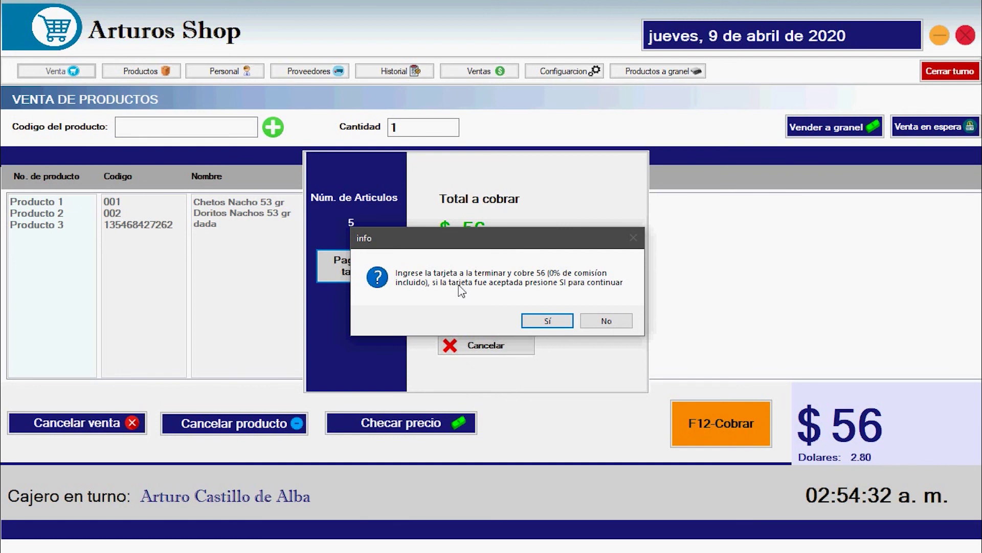
{"action": "left_click", "coordinate": [593, 322]}
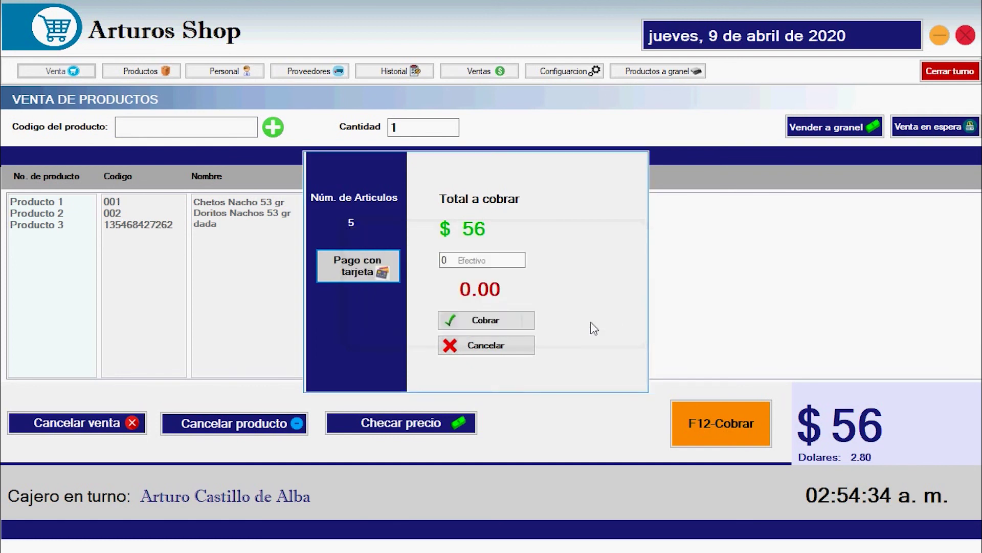
{"action": "left_click", "coordinate": [486, 353]}
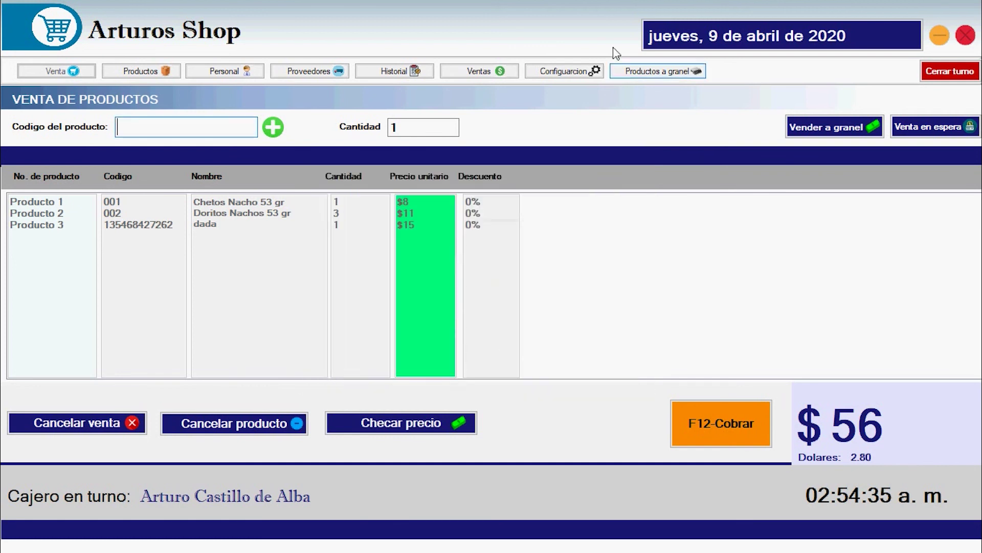
Step: Set the card payment commission to 5% in the store configuration, save it and close the settings
{"action": "left_click", "coordinate": [551, 76]}
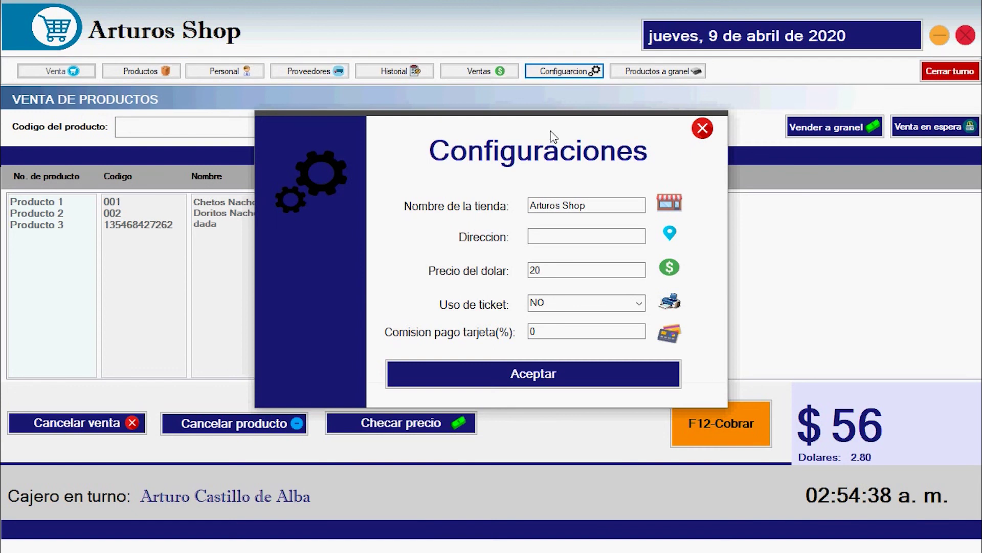
{"action": "left_click", "coordinate": [544, 338]}
{"action": "key", "text": "BackSpace"}
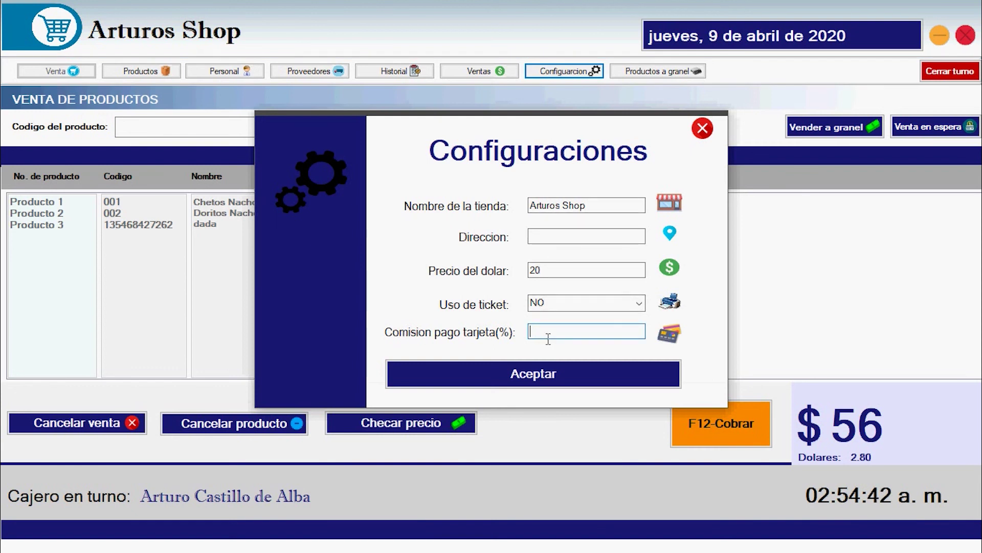
{"action": "type", "text": "5"}
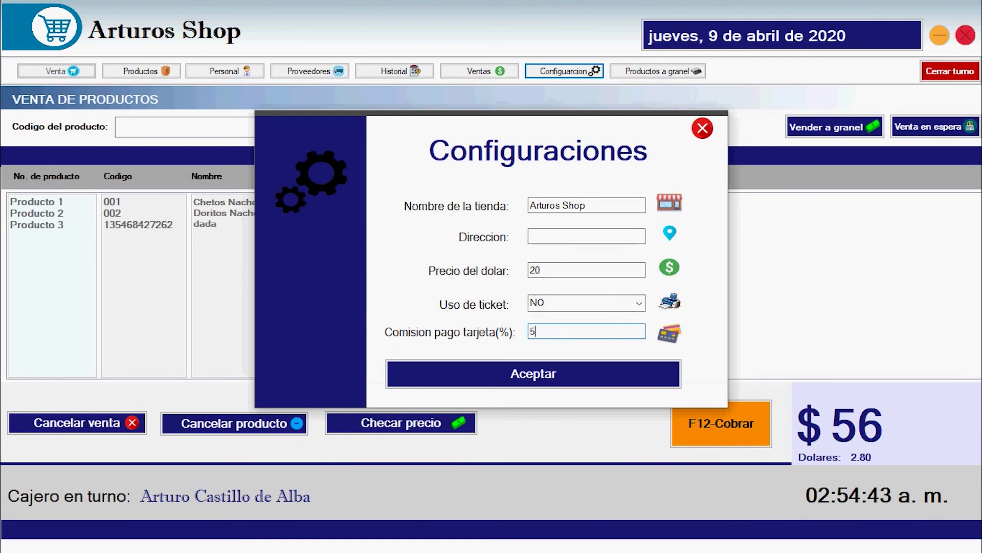
{"action": "left_click", "coordinate": [527, 383]}
{"action": "left_click", "coordinate": [541, 313]}
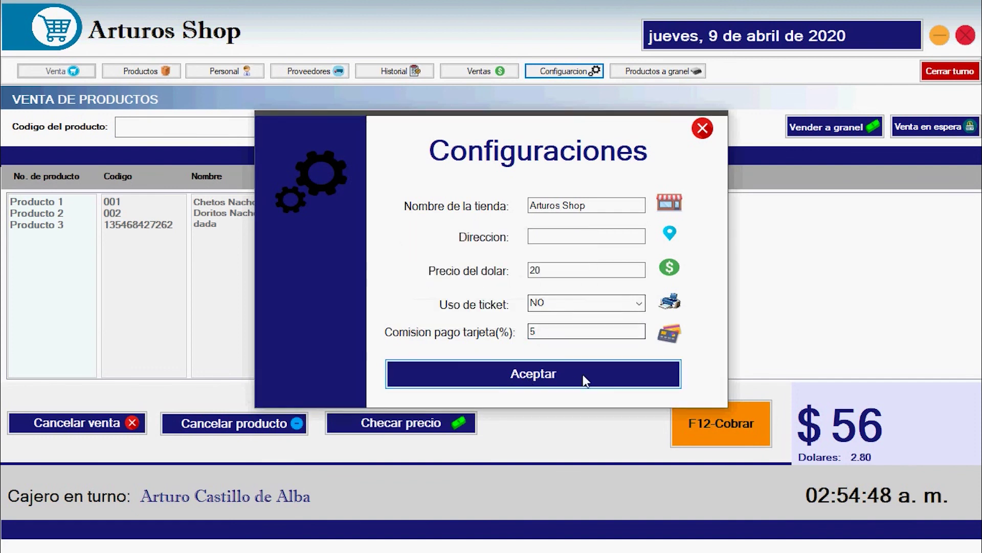
{"action": "left_click", "coordinate": [702, 128]}
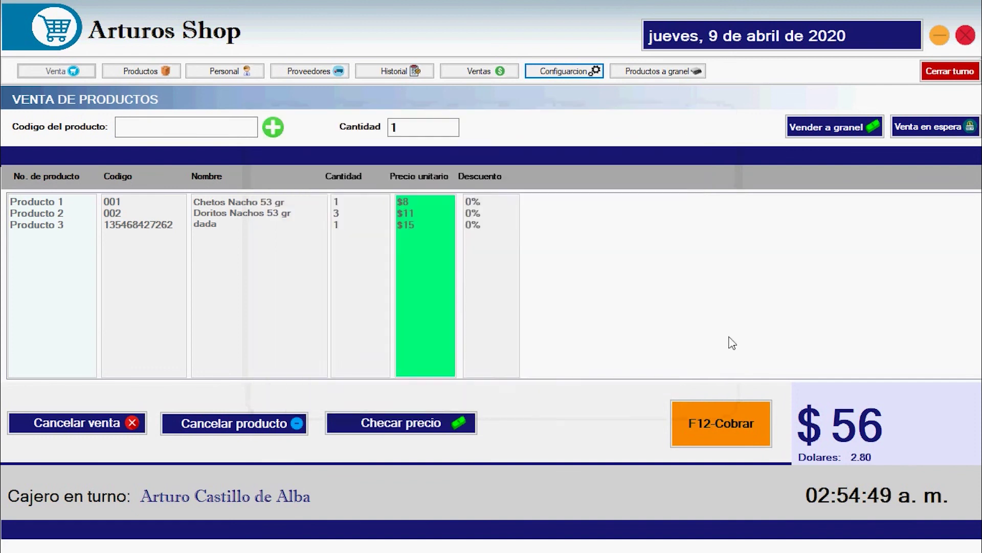
Step: Charge the main sale by card and confirm that the card was accepted
{"action": "left_click", "coordinate": [732, 421]}
{"action": "left_click", "coordinate": [360, 261]}
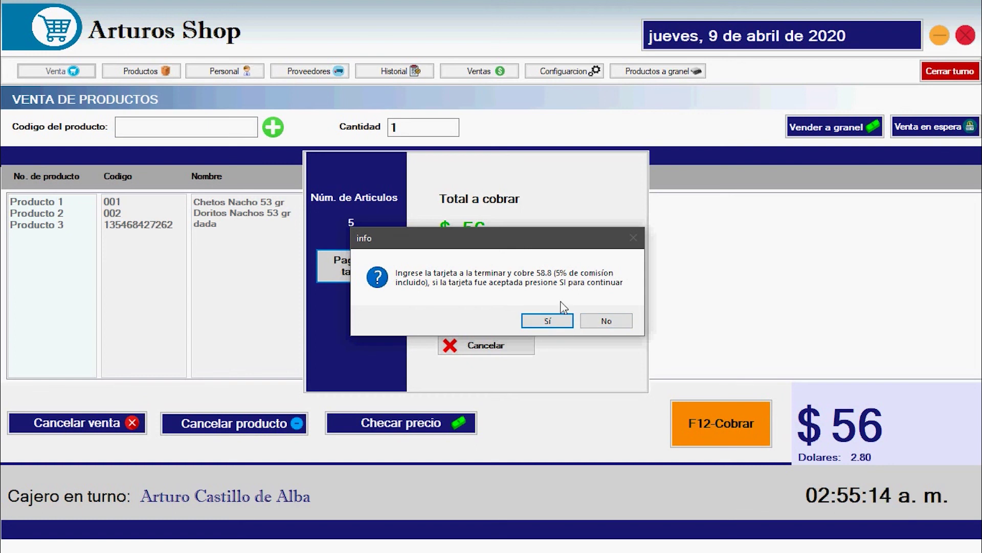
{"action": "left_click", "coordinate": [554, 315]}
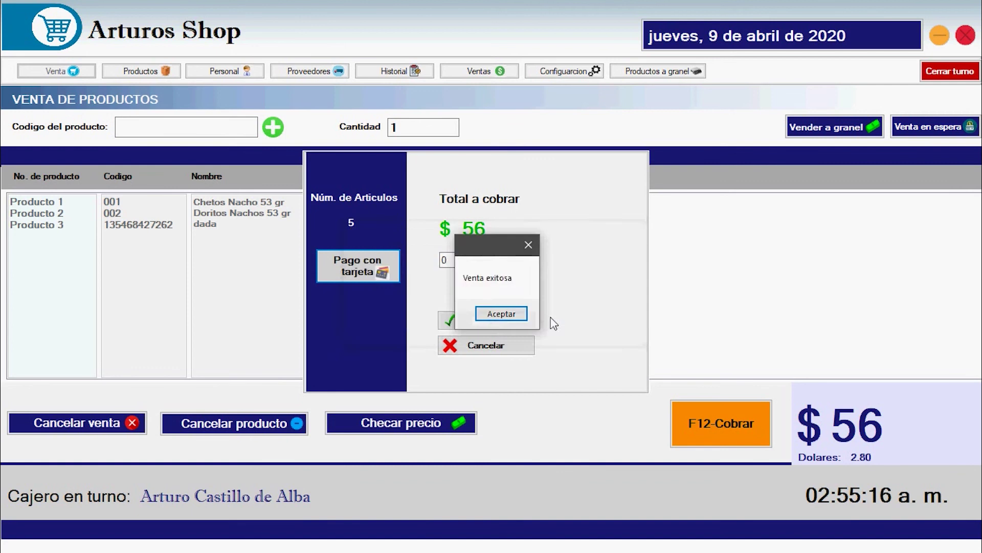
{"action": "left_click", "coordinate": [516, 315]}
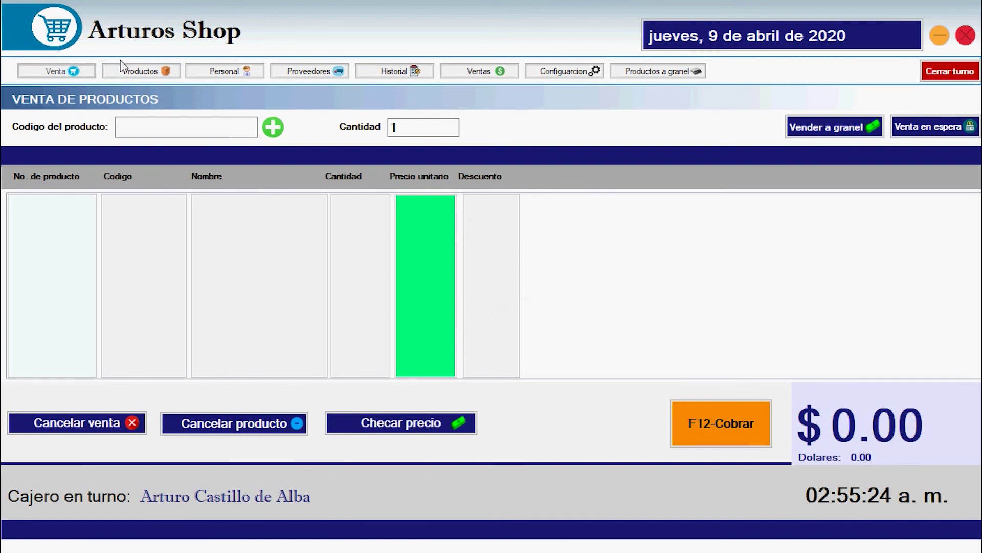
Step: Review the product inventory, the daily history and the total sales history, closing each one
{"action": "left_click", "coordinate": [127, 73]}
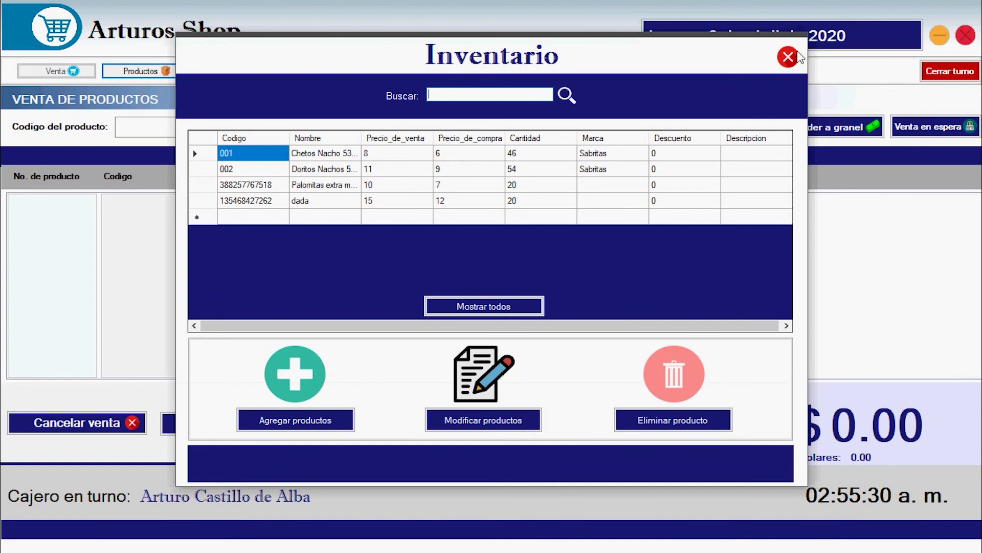
{"action": "left_click", "coordinate": [795, 60]}
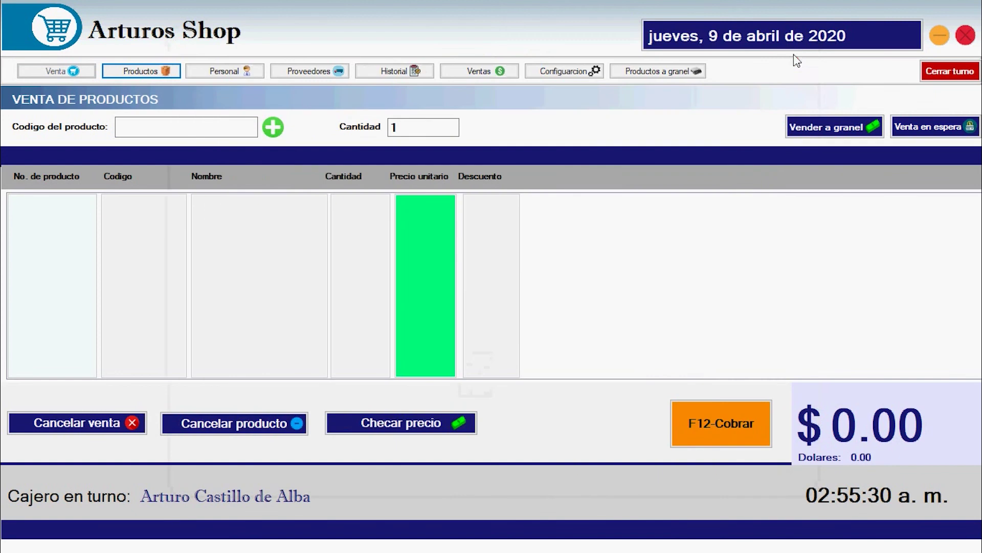
{"action": "left_click", "coordinate": [389, 72]}
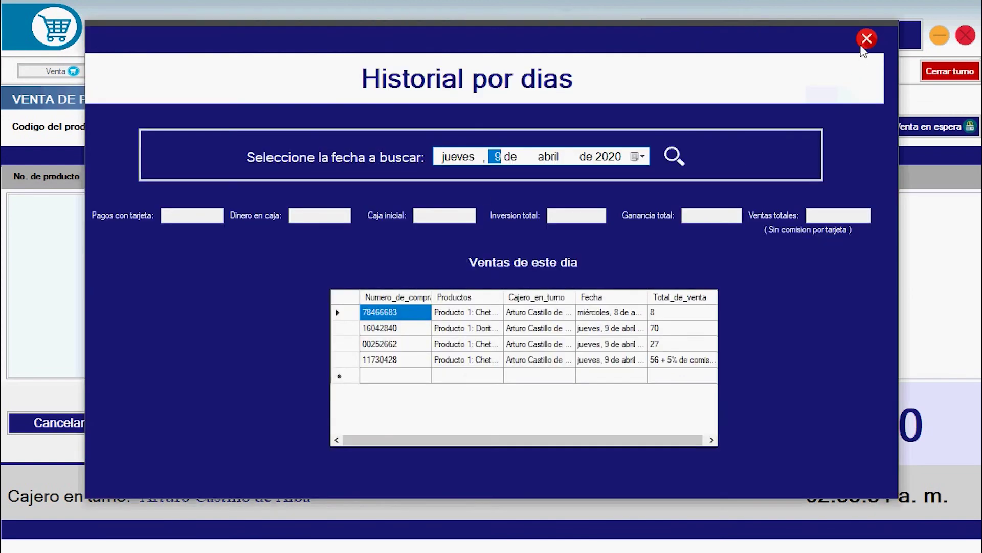
{"action": "left_click", "coordinate": [866, 39]}
{"action": "left_click", "coordinate": [487, 76]}
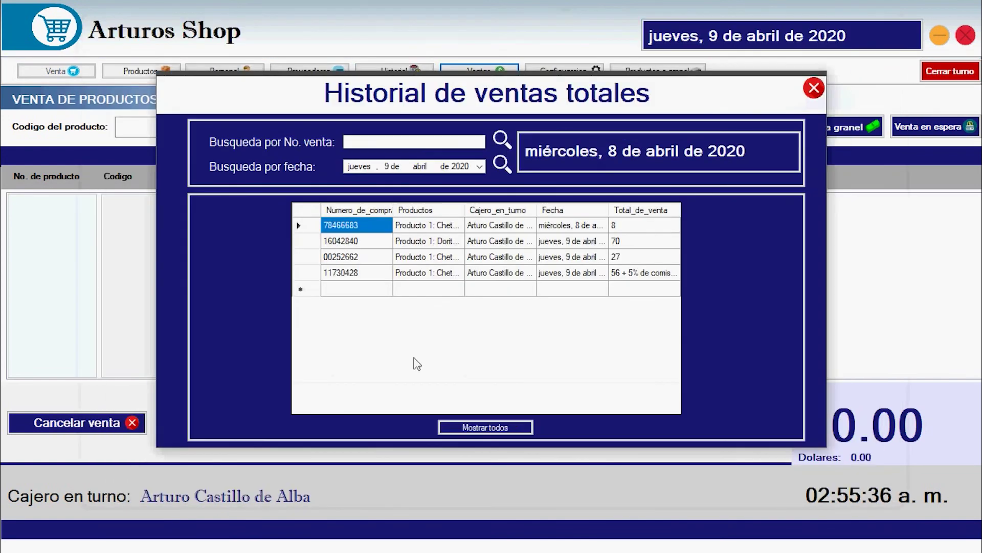
{"action": "left_click", "coordinate": [819, 91]}
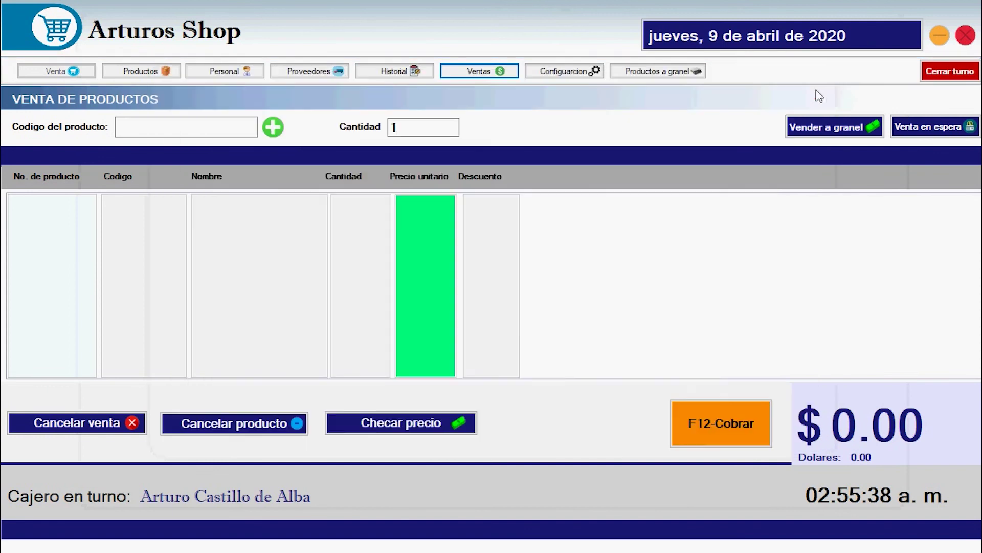